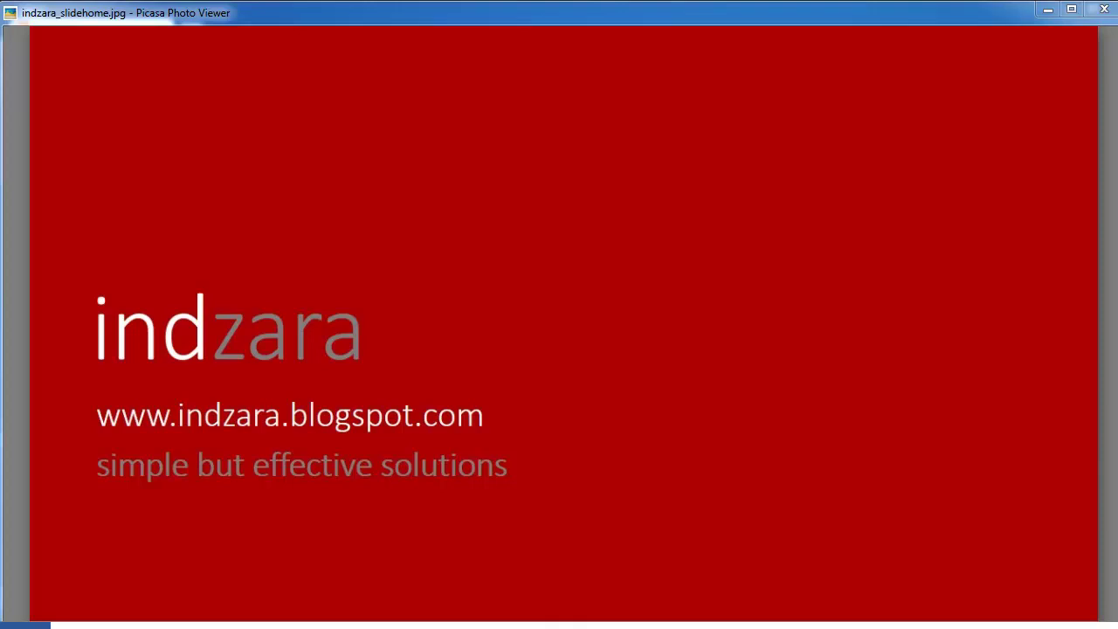
Step: Read the All-Purpose Calendar Maker (Excel Template) post on the indzara blog
{"action": "key", "text": "Escape"}
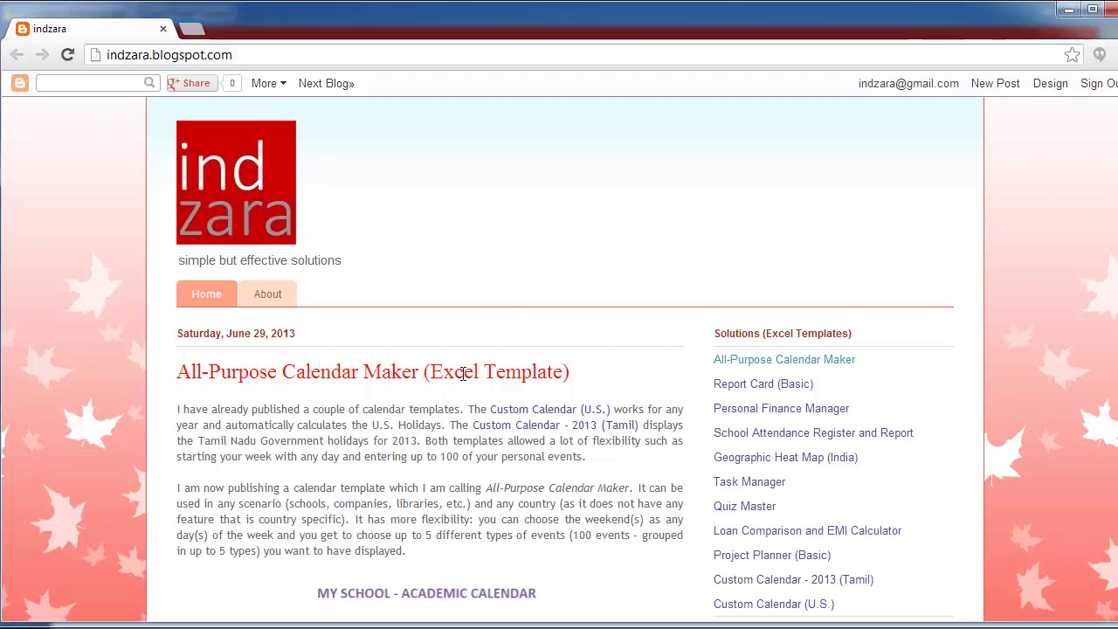
{"action": "scroll", "coordinate": [407, 455], "scroll_direction": "down", "scroll_amount": 1}
{"action": "scroll", "coordinate": [408, 455], "scroll_direction": "down", "scroll_amount": 6}
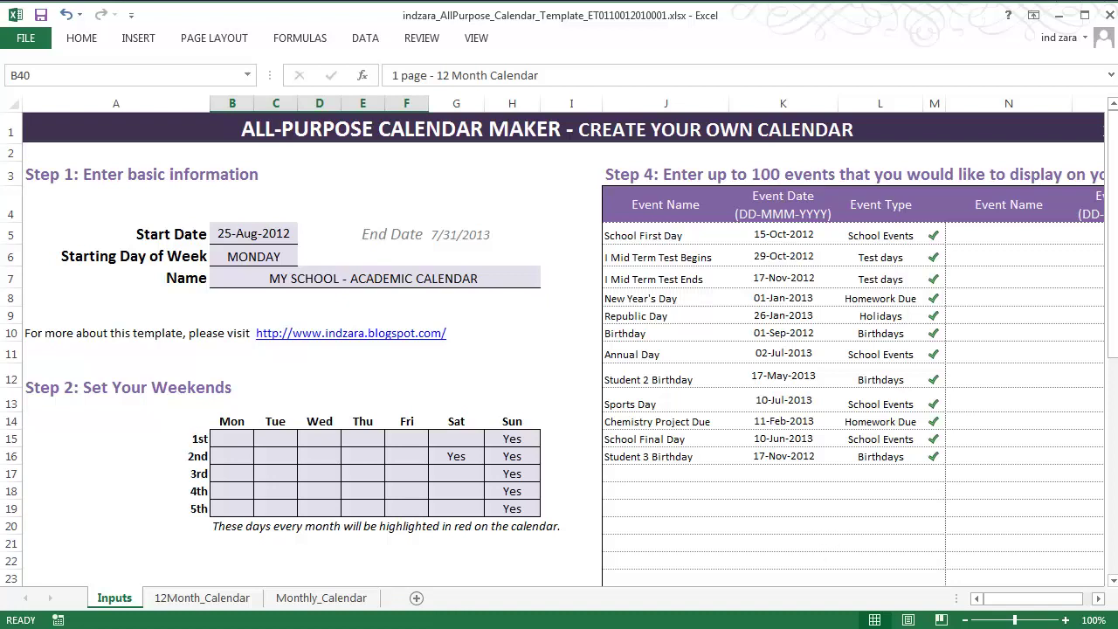
Step: View the day options offered for Starting Day of Week in Step 1 of the Inputs sheet, without choosing another
{"action": "left_click", "coordinate": [1065, 620]}
{"action": "left_click", "coordinate": [1066, 620]}
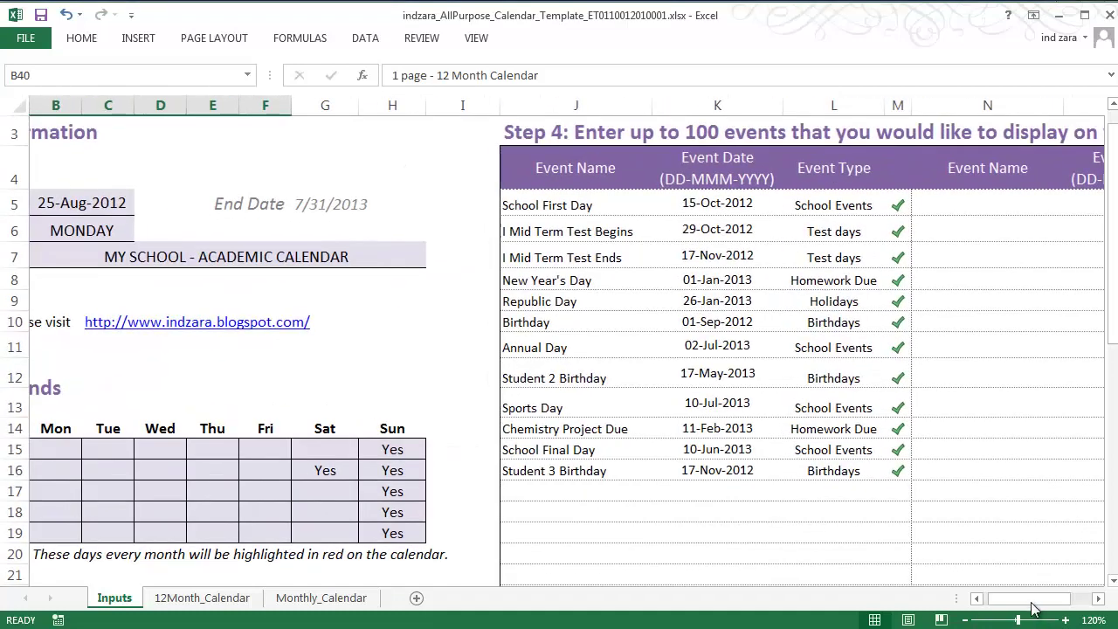
{"action": "left_click", "coordinate": [1065, 620]}
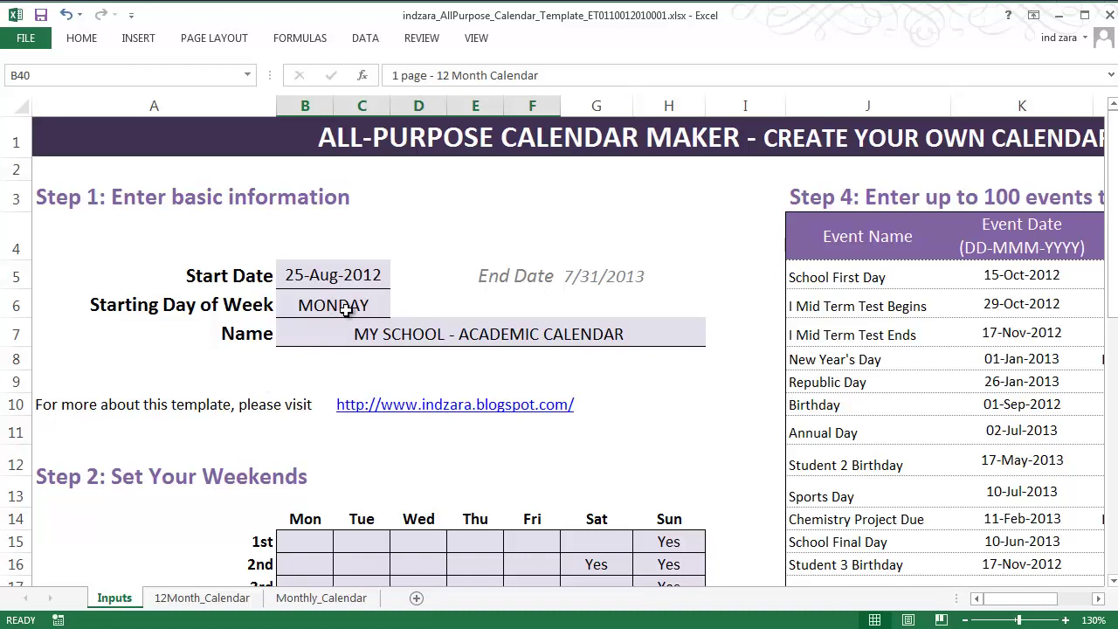
{"action": "left_click", "coordinate": [347, 310]}
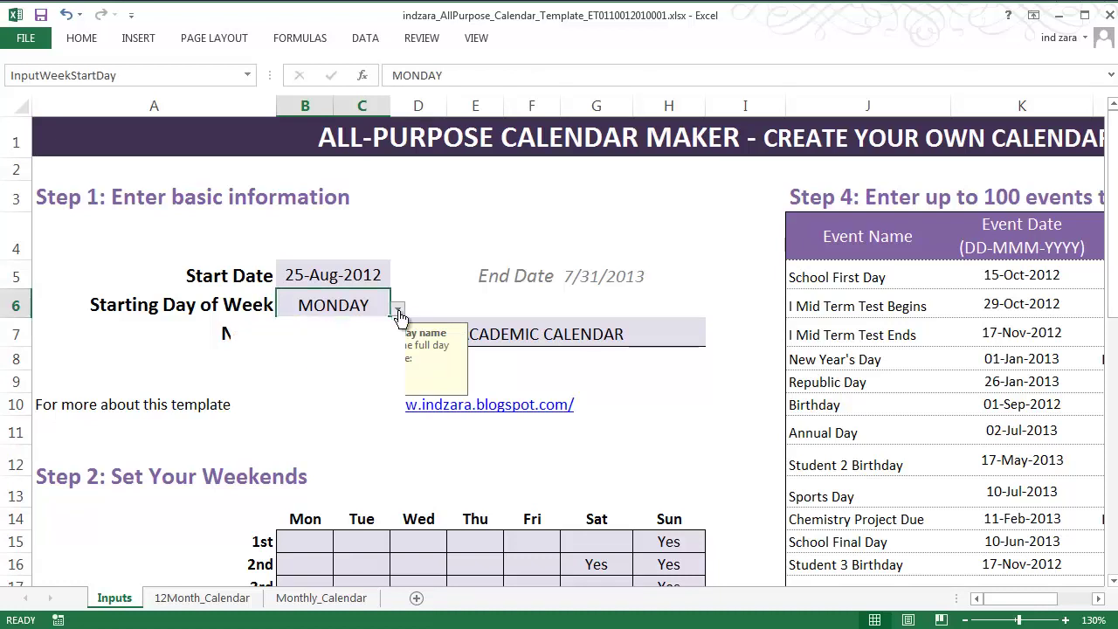
{"action": "left_click", "coordinate": [397, 311]}
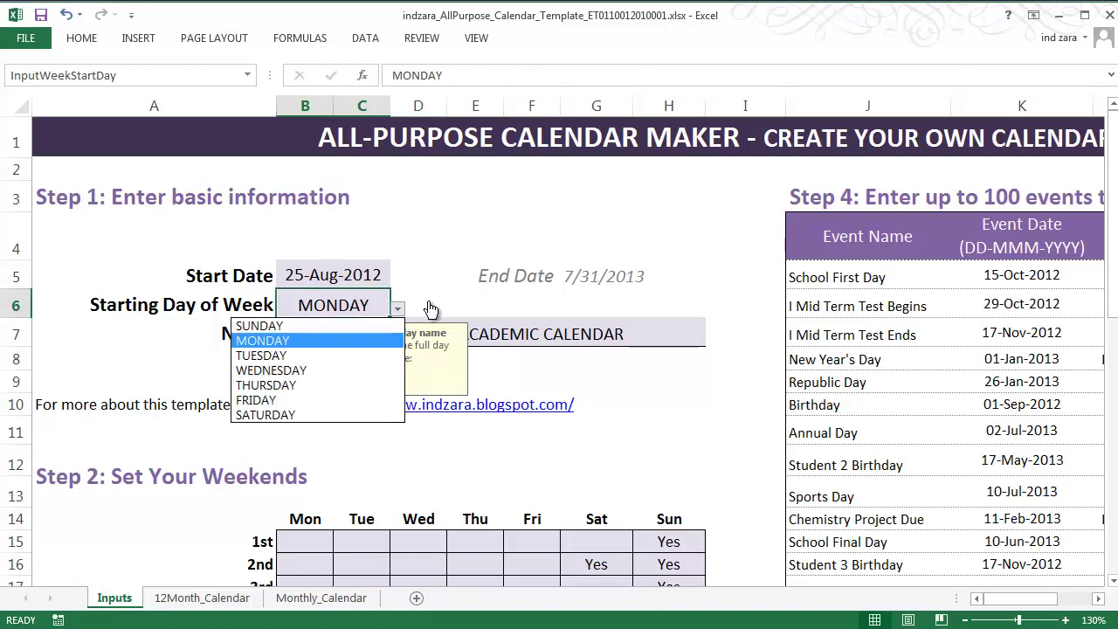
{"action": "key", "text": "Escape"}
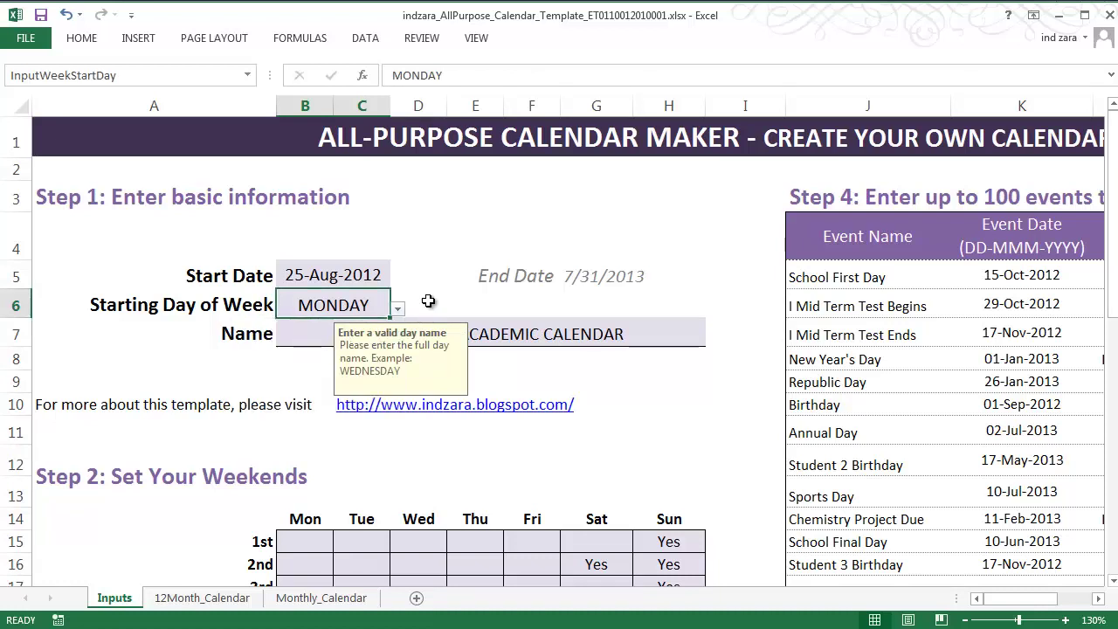
{"action": "left_click", "coordinate": [224, 343]}
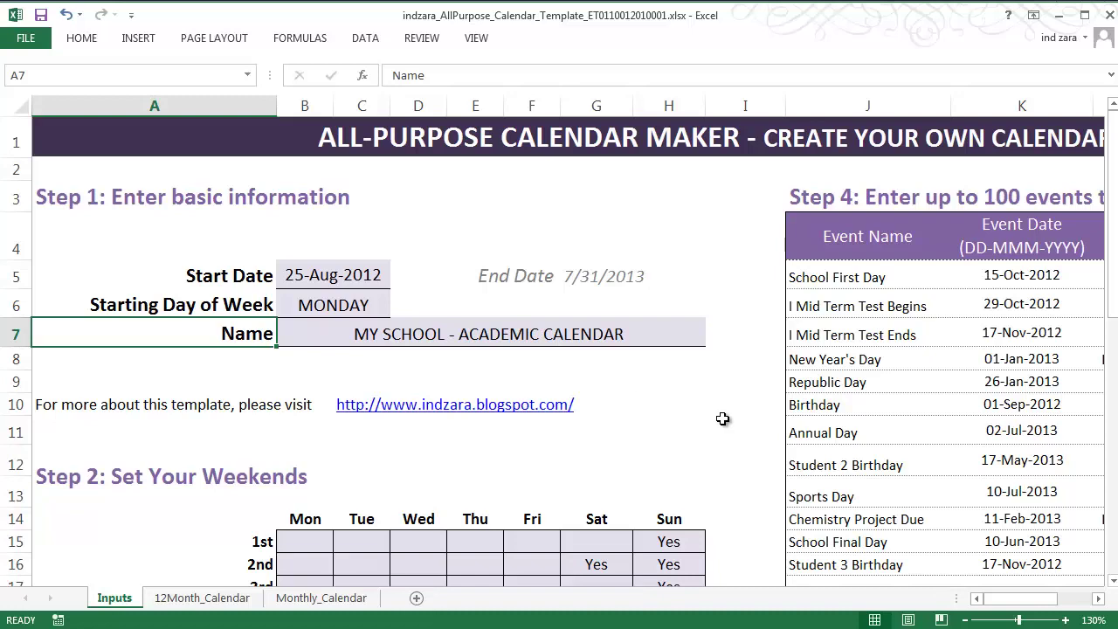
Step: Try marking the 4th Saturday as a weekend in the Step 2 grid, and clear that cell again
{"action": "scroll", "coordinate": [722, 418], "scroll_direction": "down", "scroll_amount": 1}
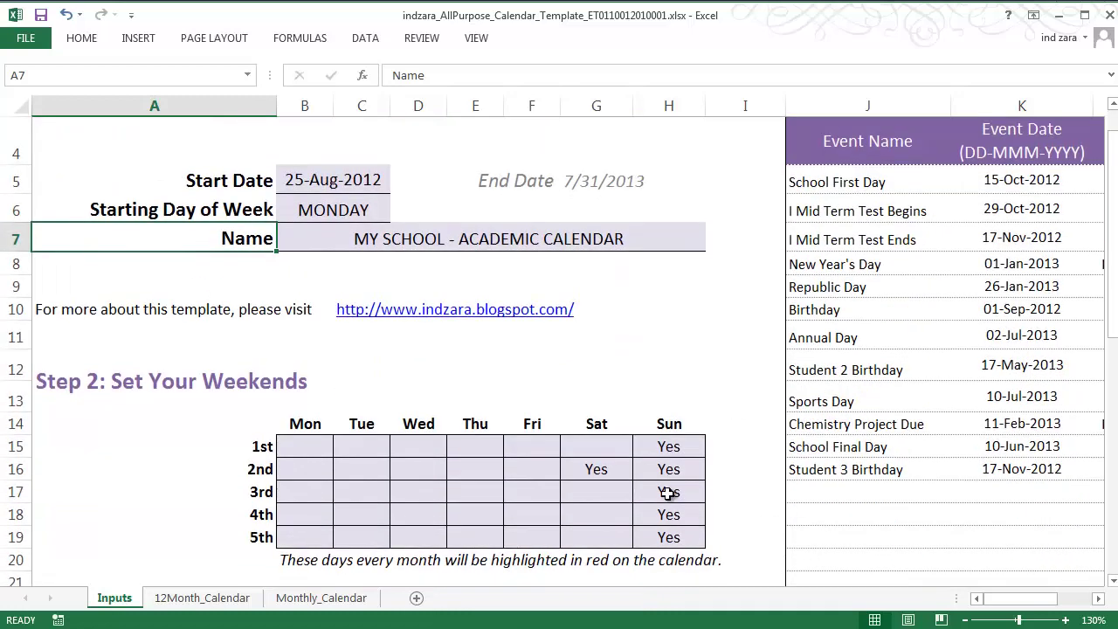
{"action": "scroll", "coordinate": [667, 493], "scroll_direction": "down", "scroll_amount": 1}
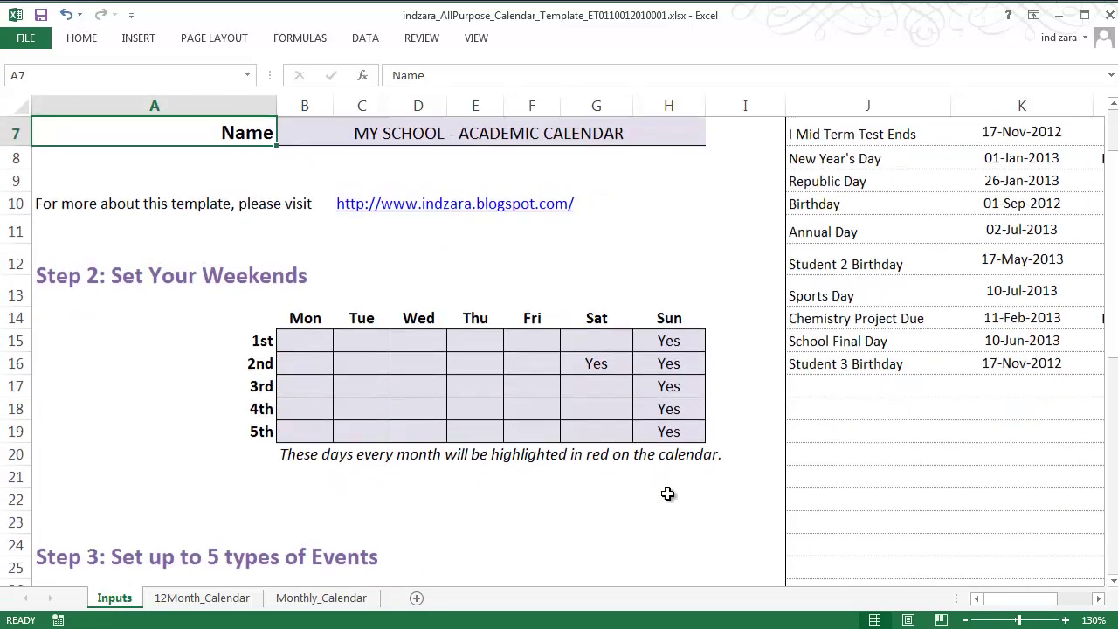
{"action": "left_click", "coordinate": [614, 404]}
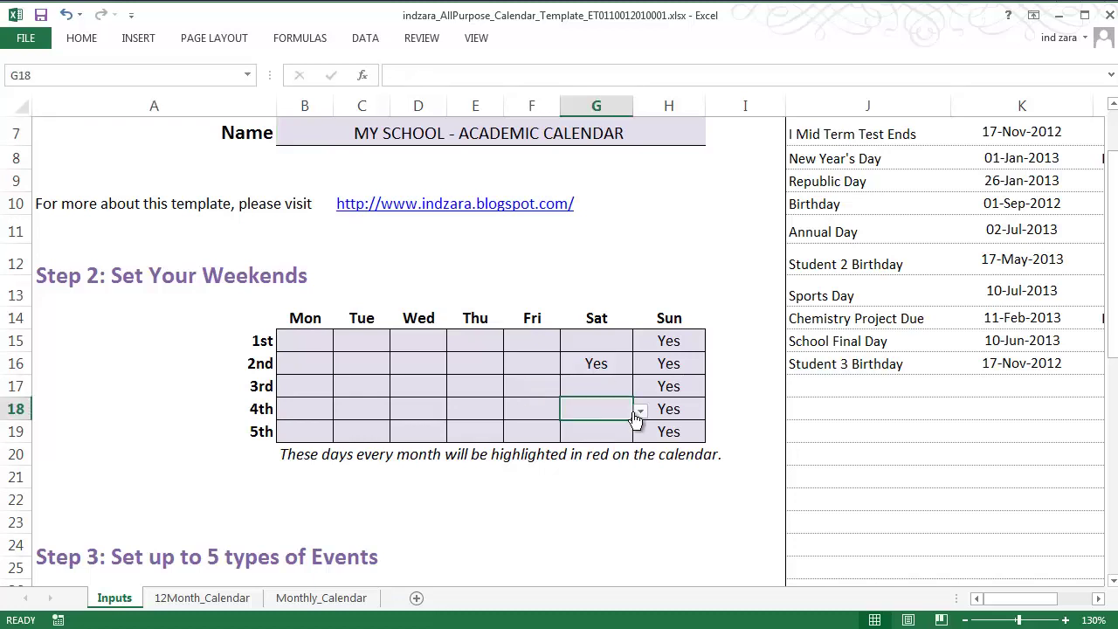
{"action": "left_click", "coordinate": [640, 410]}
{"action": "left_click", "coordinate": [630, 424]}
{"action": "key", "text": "Delete"}
Step: Review the event types in Step 3 and the type options offered for School First Day in the Step 4 table
{"action": "scroll", "coordinate": [491, 438], "scroll_direction": "down", "scroll_amount": 2}
{"action": "scroll", "coordinate": [491, 437], "scroll_direction": "down", "scroll_amount": 2}
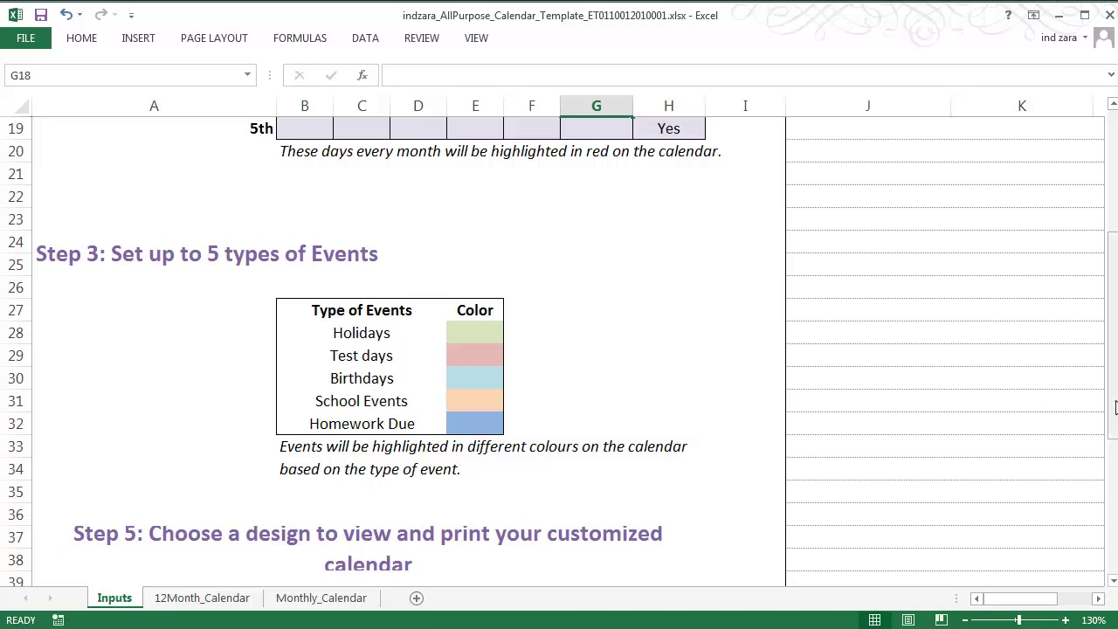
{"action": "left_click_drag", "start_coordinate": [1115, 406], "coordinate": [1114, 298]}
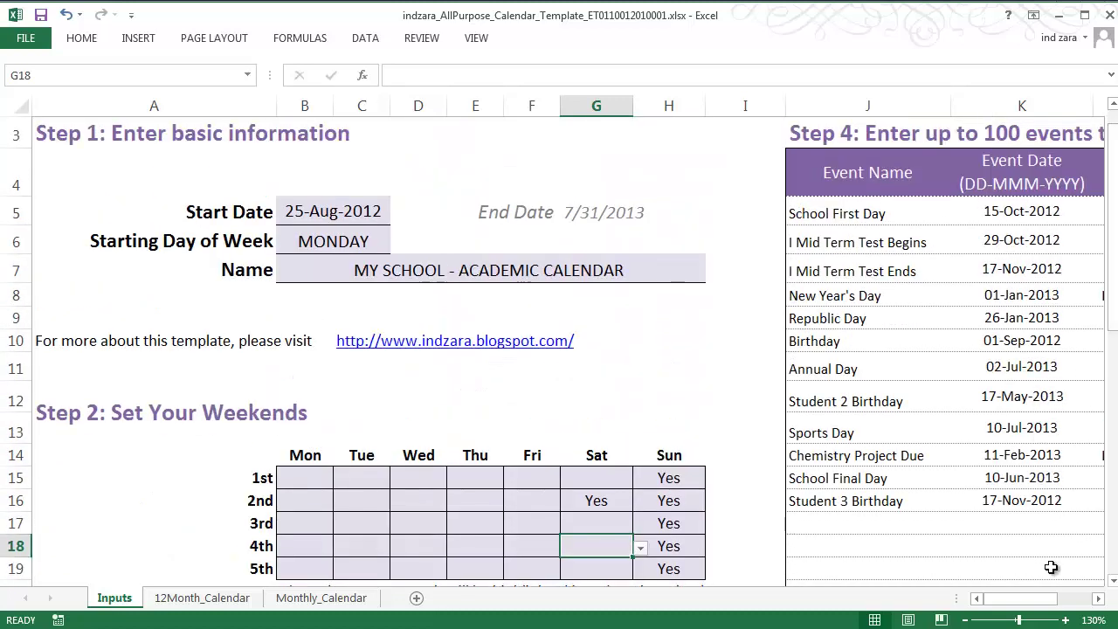
{"action": "left_click_drag", "start_coordinate": [1052, 602], "coordinate": [1076, 602]}
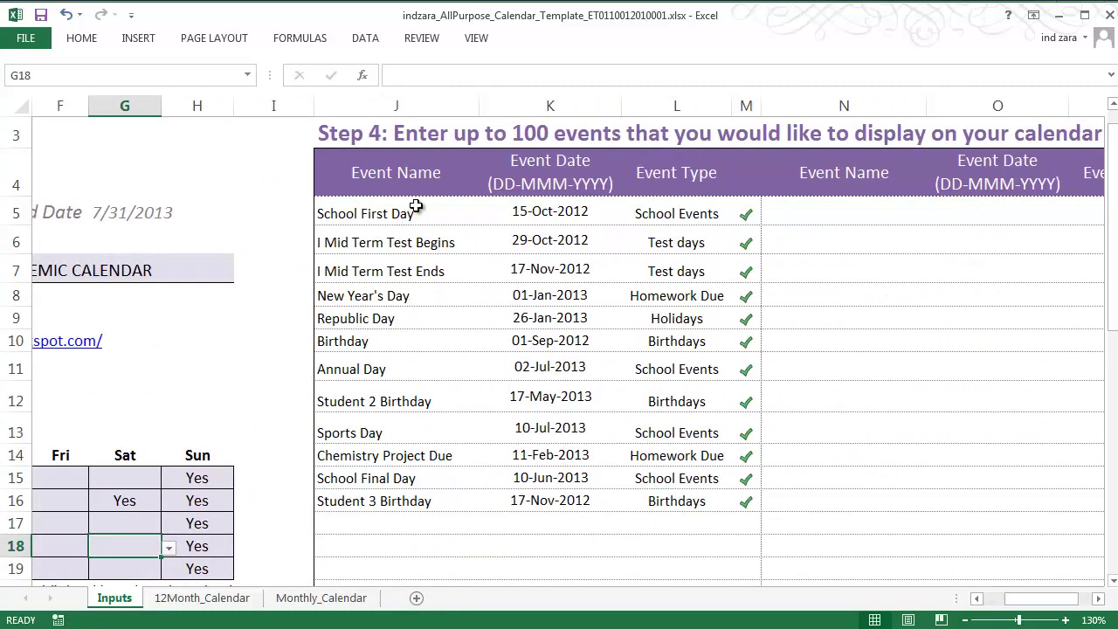
{"action": "left_click", "coordinate": [651, 211]}
{"action": "left_click", "coordinate": [738, 216]}
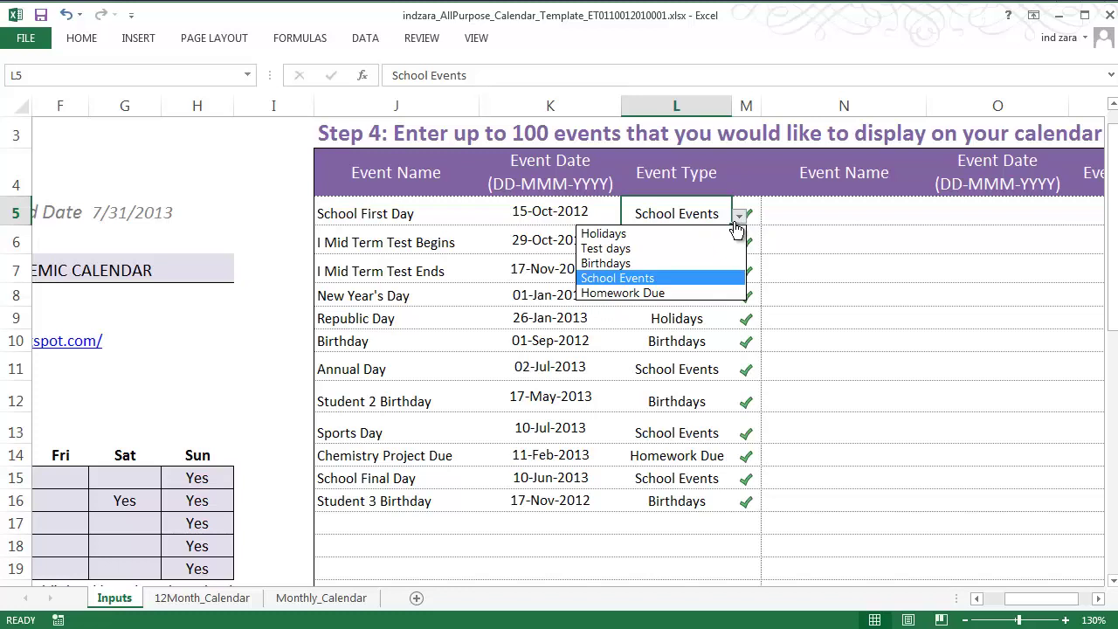
{"action": "left_click", "coordinate": [738, 216]}
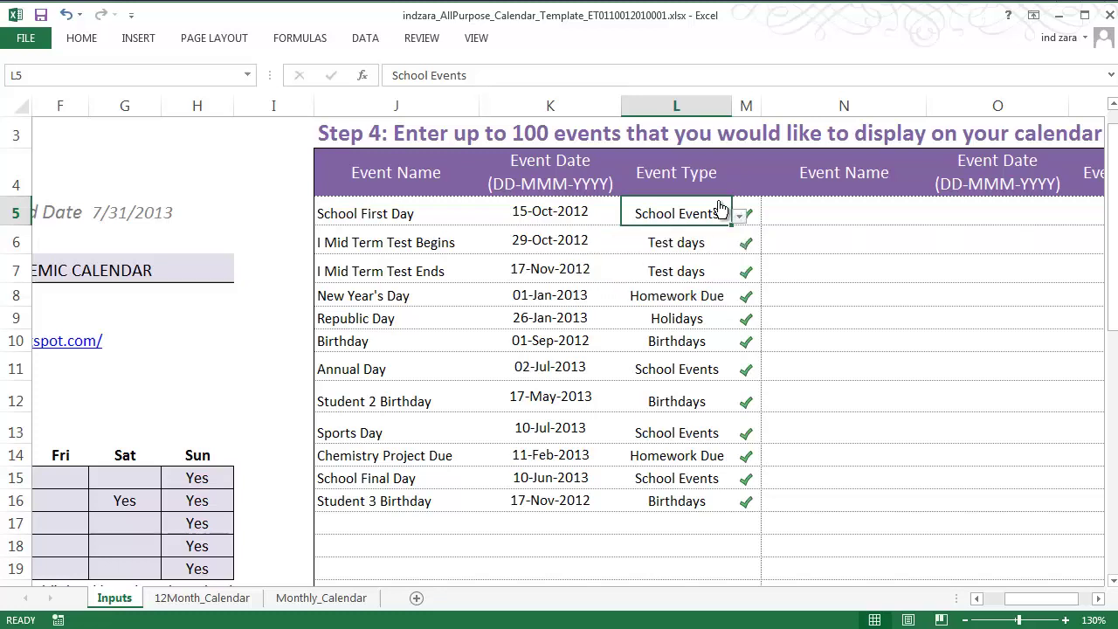
Step: Set the School First Day event date to 15-Oct-2013 to test the date validation
{"action": "left_click", "coordinate": [578, 213]}
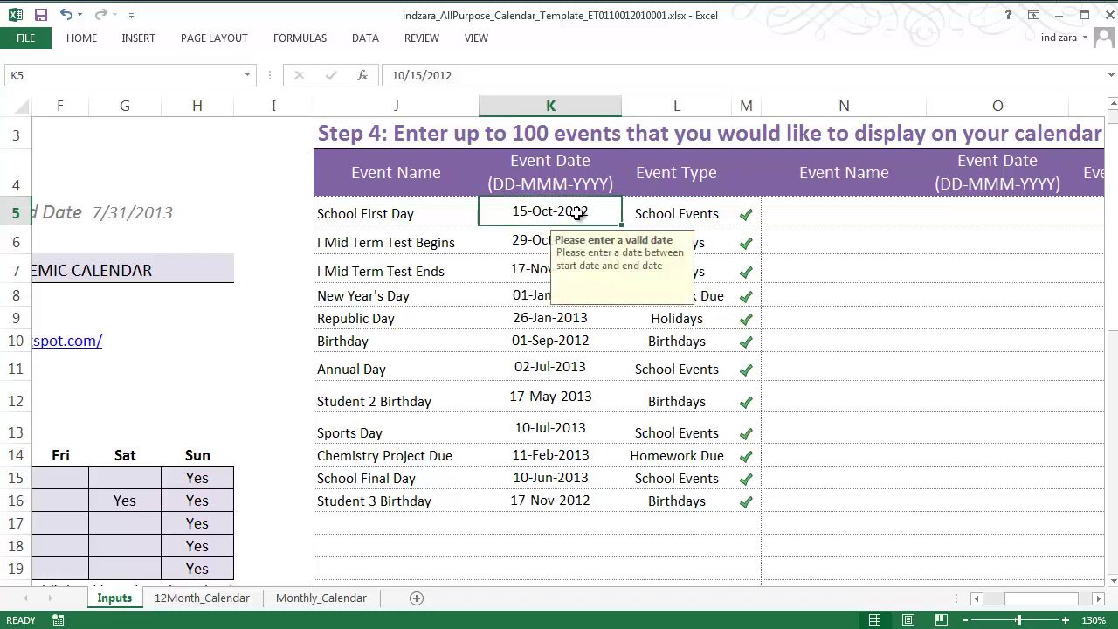
{"action": "left_click", "coordinate": [500, 80]}
{"action": "key", "text": "BackSpace"}
{"action": "type", "text": "3"}
{"action": "left_click", "coordinate": [699, 213]}
{"action": "left_click", "coordinate": [788, 250]}
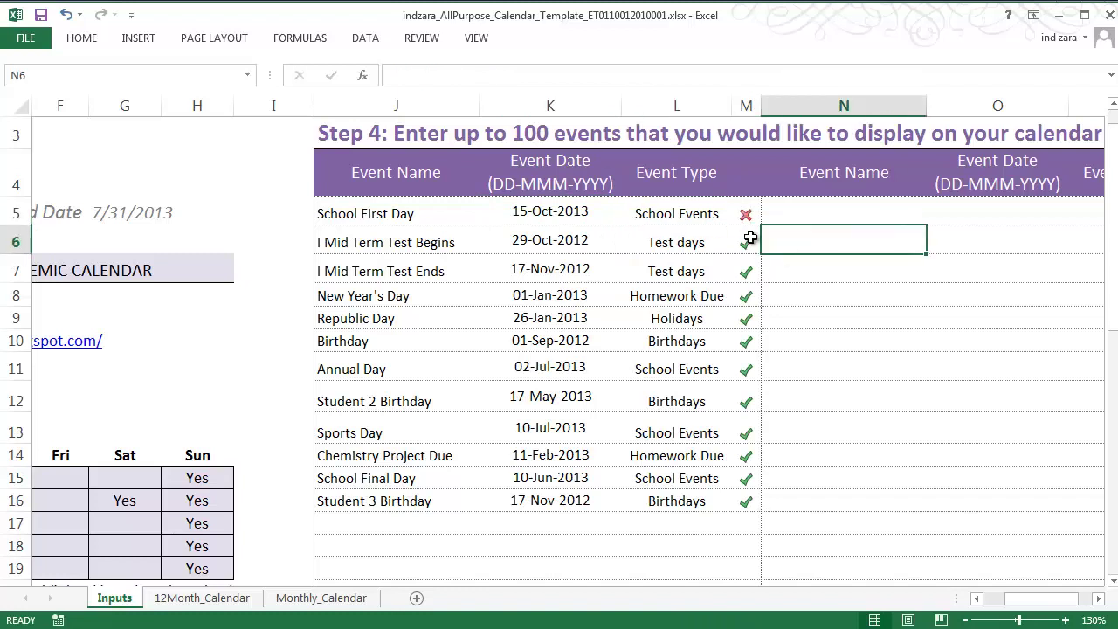
Step: Restore the School First Day event date to 15-Oct-2012
{"action": "left_click", "coordinate": [588, 213]}
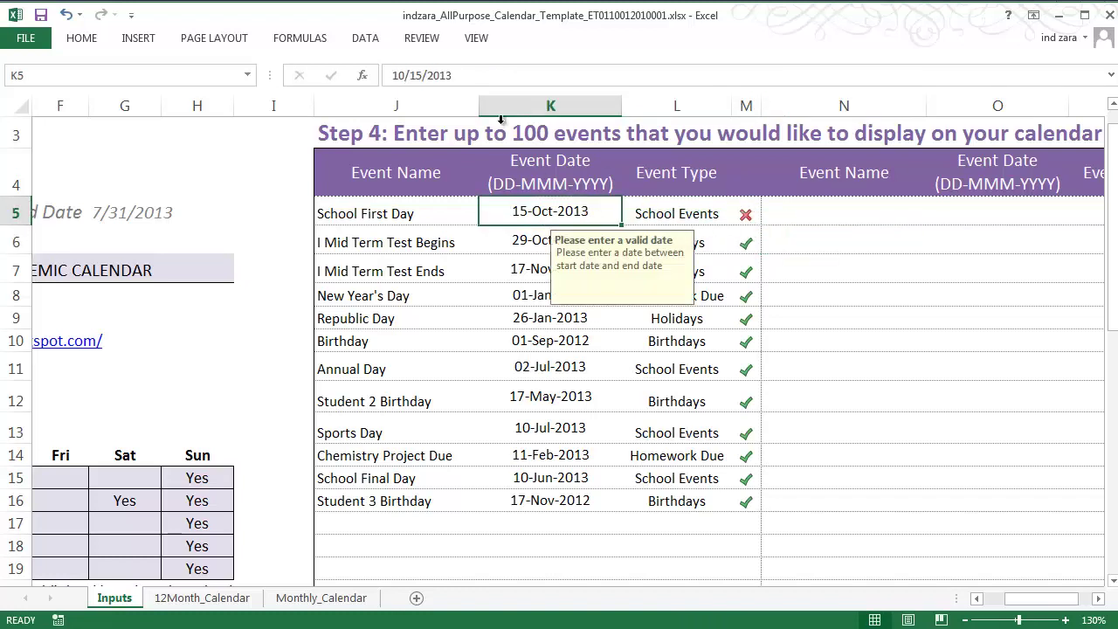
{"action": "left_click", "coordinate": [509, 75]}
{"action": "key", "text": "BackSpace"}
{"action": "type", "text": "2012"}
{"action": "key", "text": "Tab"}
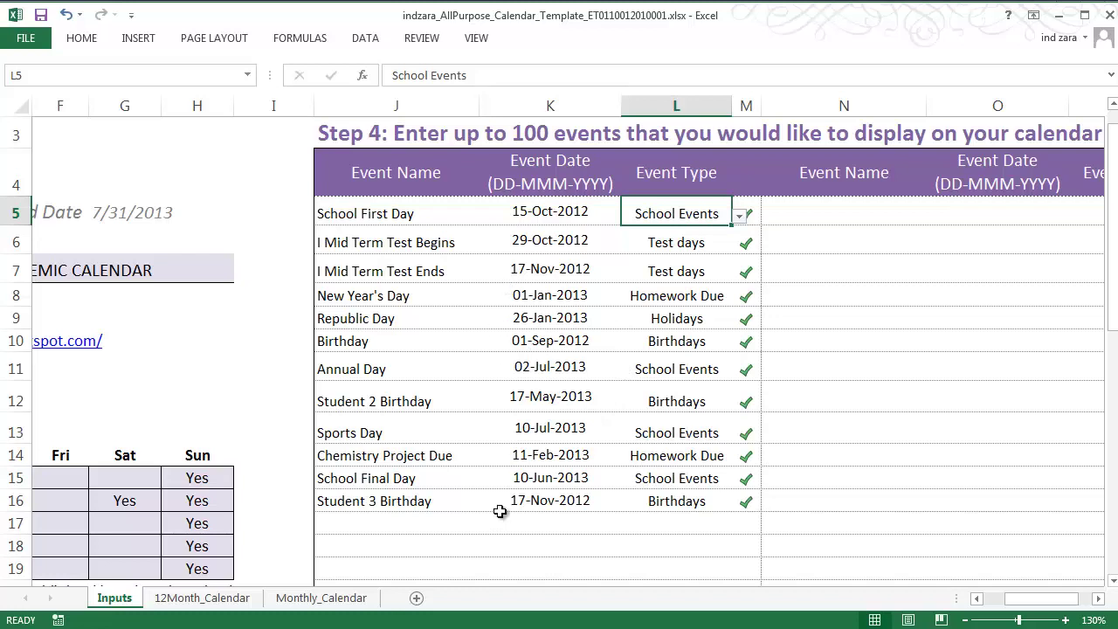
Step: Open the 1 page - 12 Month Calendar design from Step 5 and examine its months, colour legend and events list
{"action": "left_click", "coordinate": [987, 600]}
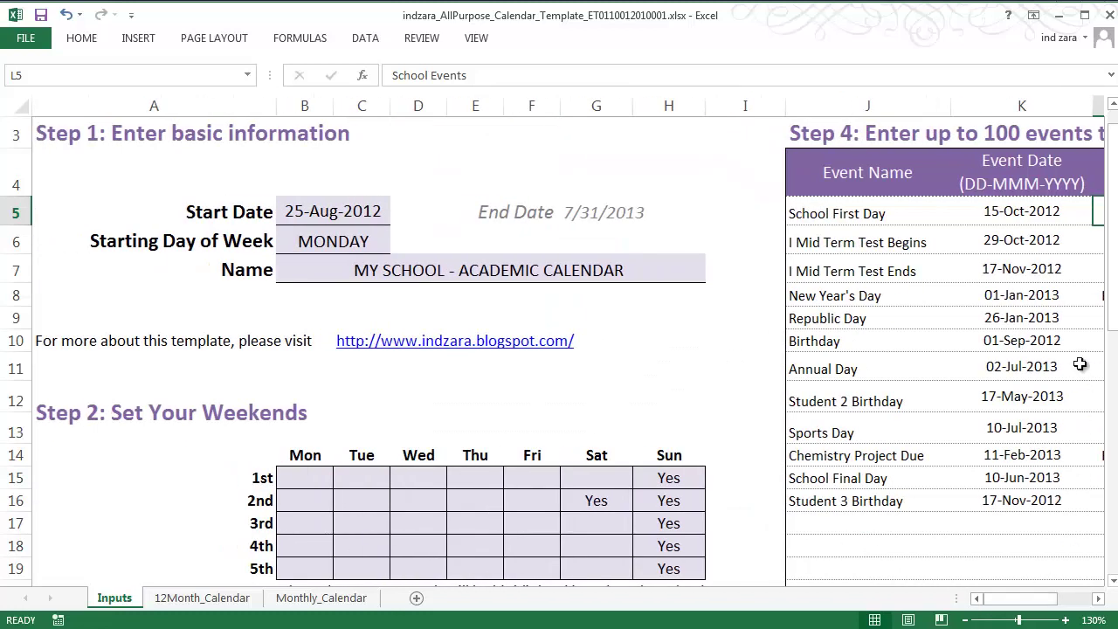
{"action": "left_click_drag", "start_coordinate": [1112, 319], "coordinate": [1113, 491]}
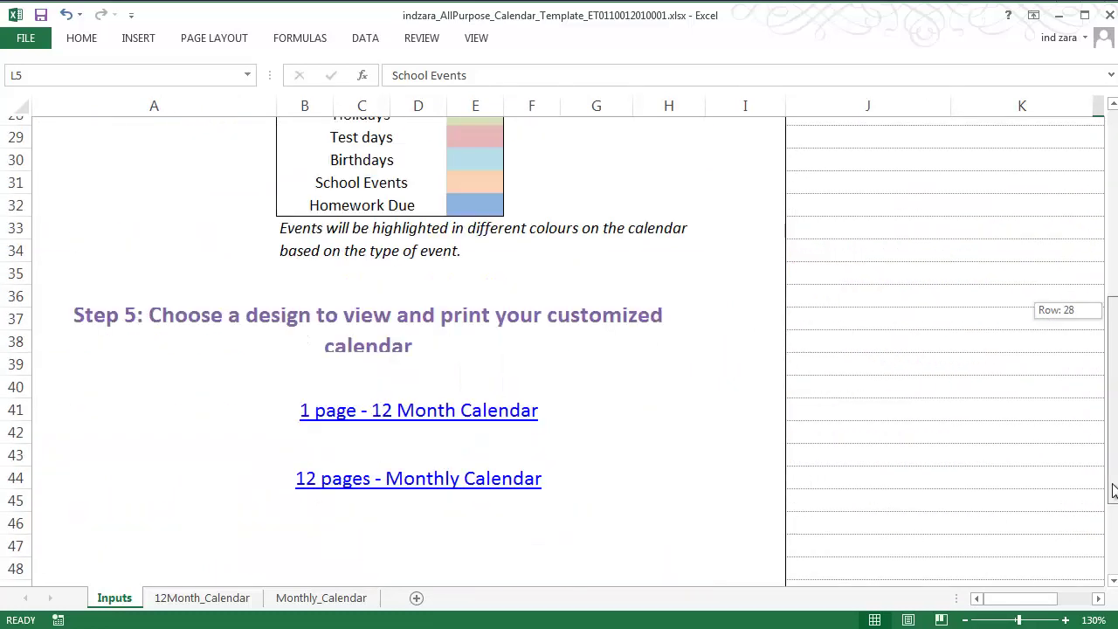
{"action": "scroll", "coordinate": [384, 399], "scroll_direction": "down", "scroll_amount": 2, "text": "ctrl"}
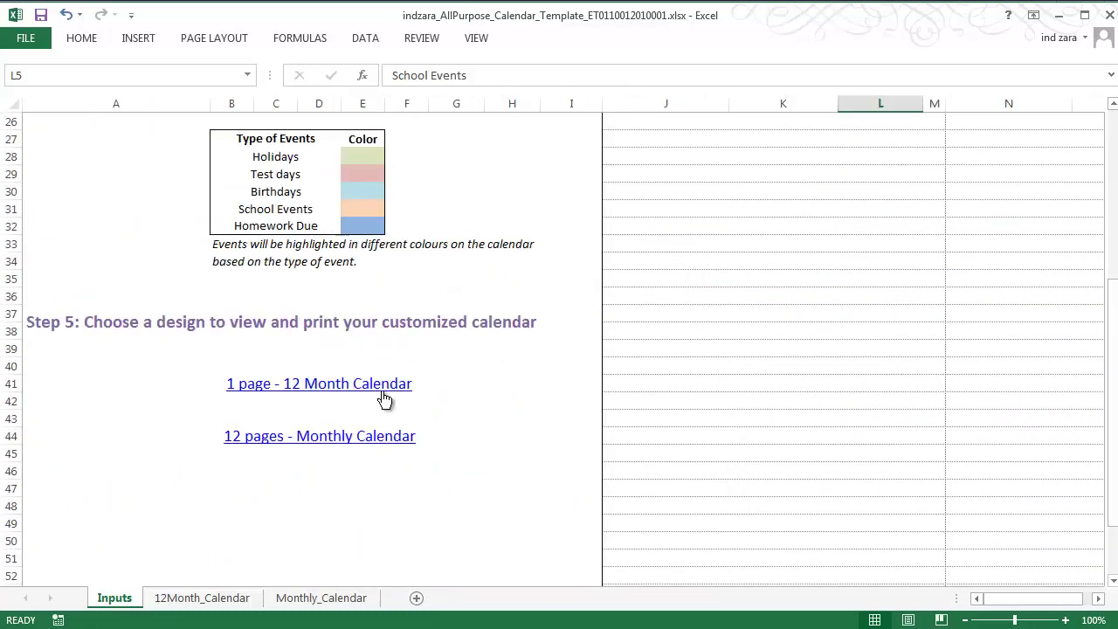
{"action": "left_click", "coordinate": [290, 394]}
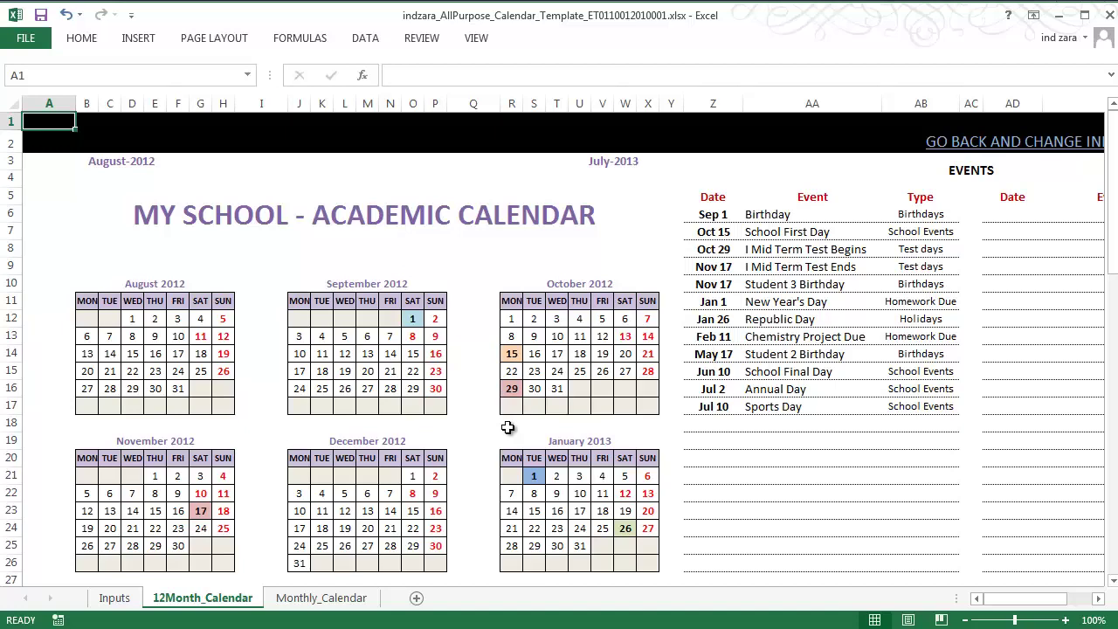
{"action": "scroll", "coordinate": [711, 426], "scroll_direction": "down", "scroll_amount": 9}
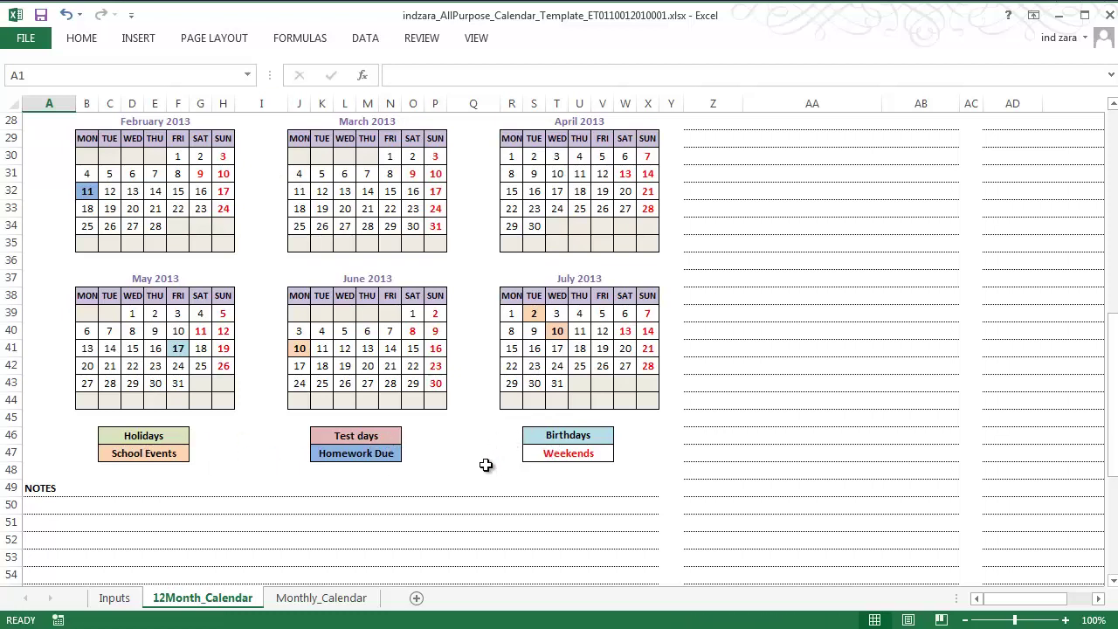
{"action": "scroll", "coordinate": [486, 465], "scroll_direction": "up", "scroll_amount": 9}
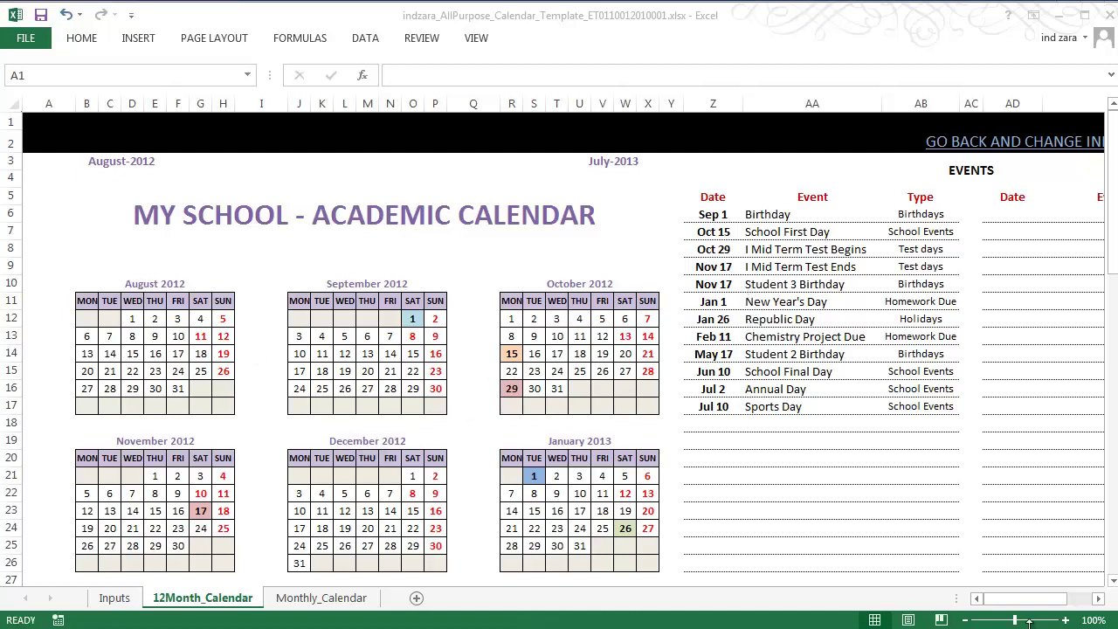
{"action": "left_click", "coordinate": [1064, 620]}
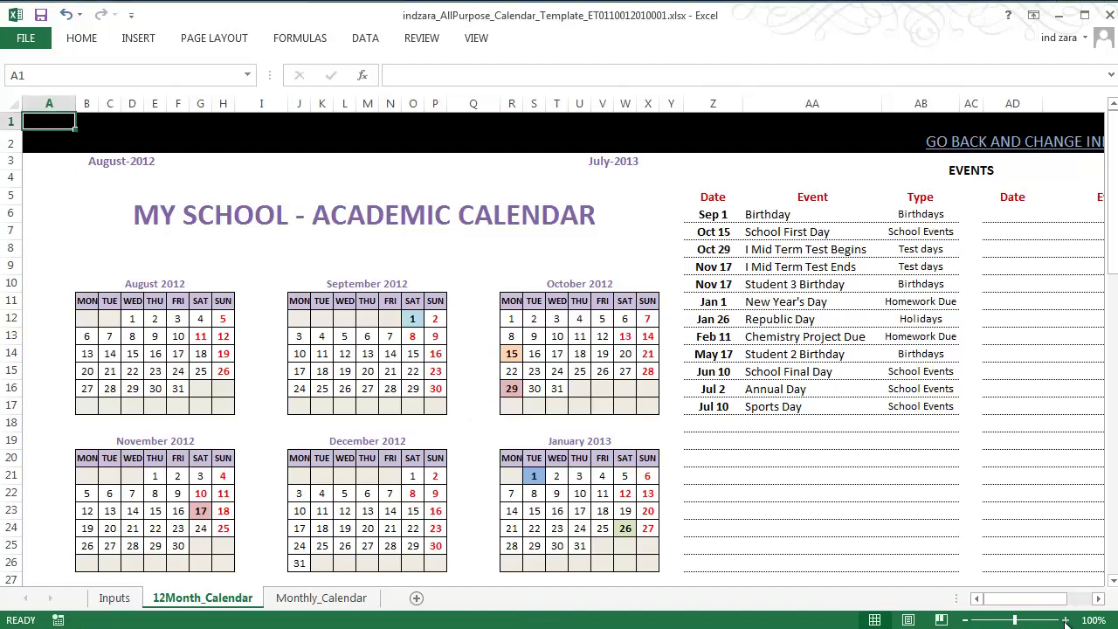
{"action": "left_click", "coordinate": [1065, 620]}
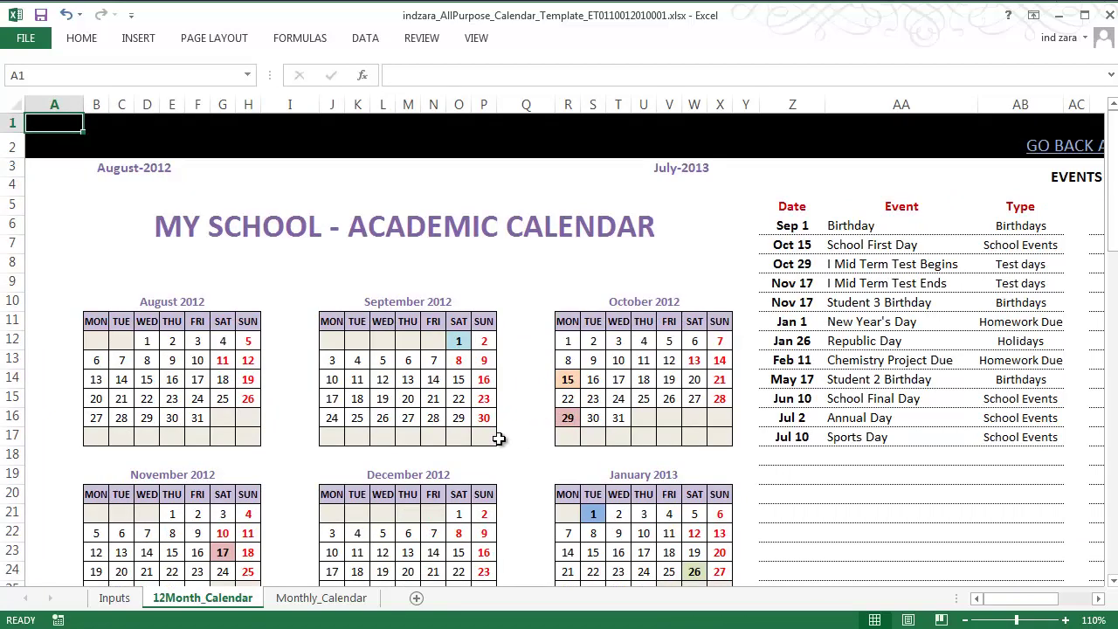
{"action": "scroll", "coordinate": [497, 438], "scroll_direction": "down", "scroll_amount": 1}
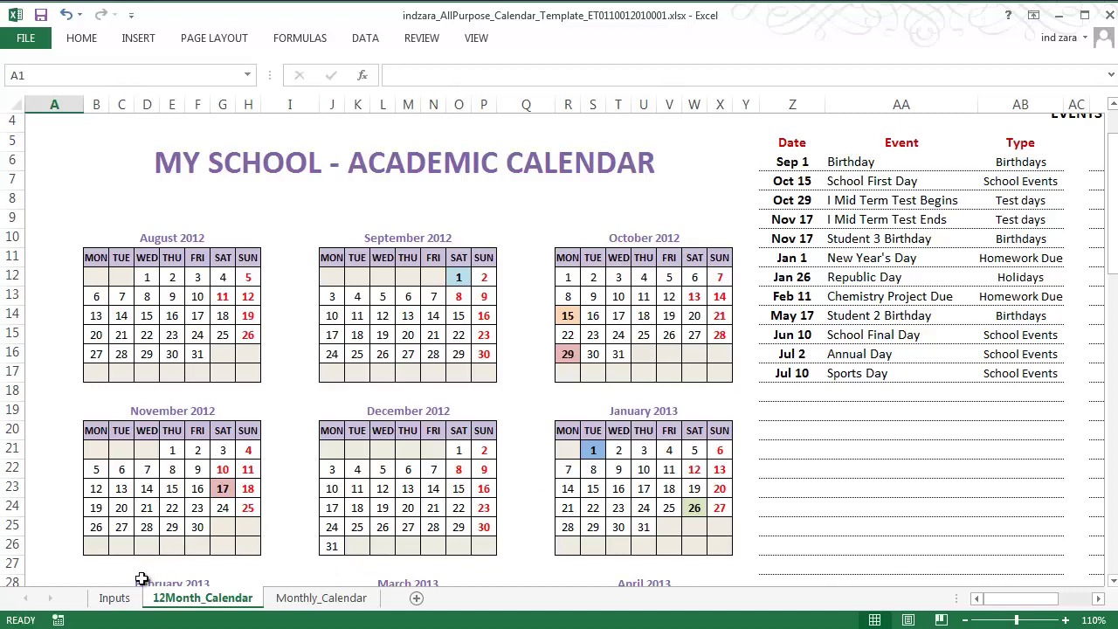
Step: Check the Step 3 event type colours on the Inputs sheet against the 12Month_Calendar sheet
{"action": "left_click", "coordinate": [118, 600]}
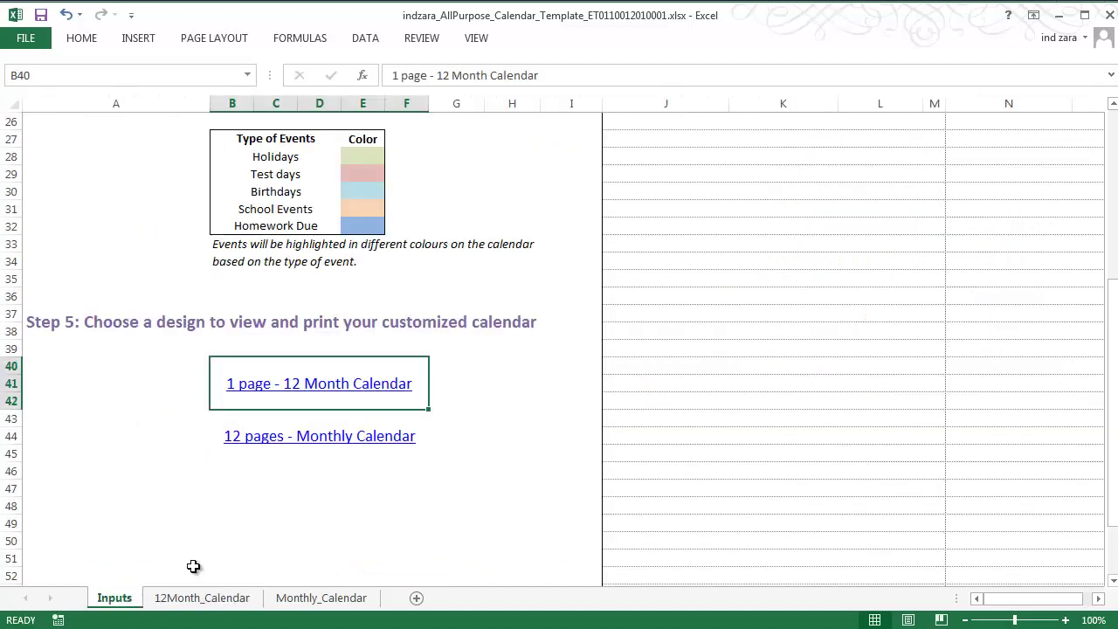
{"action": "scroll", "coordinate": [200, 523], "scroll_direction": "up", "scroll_amount": 1}
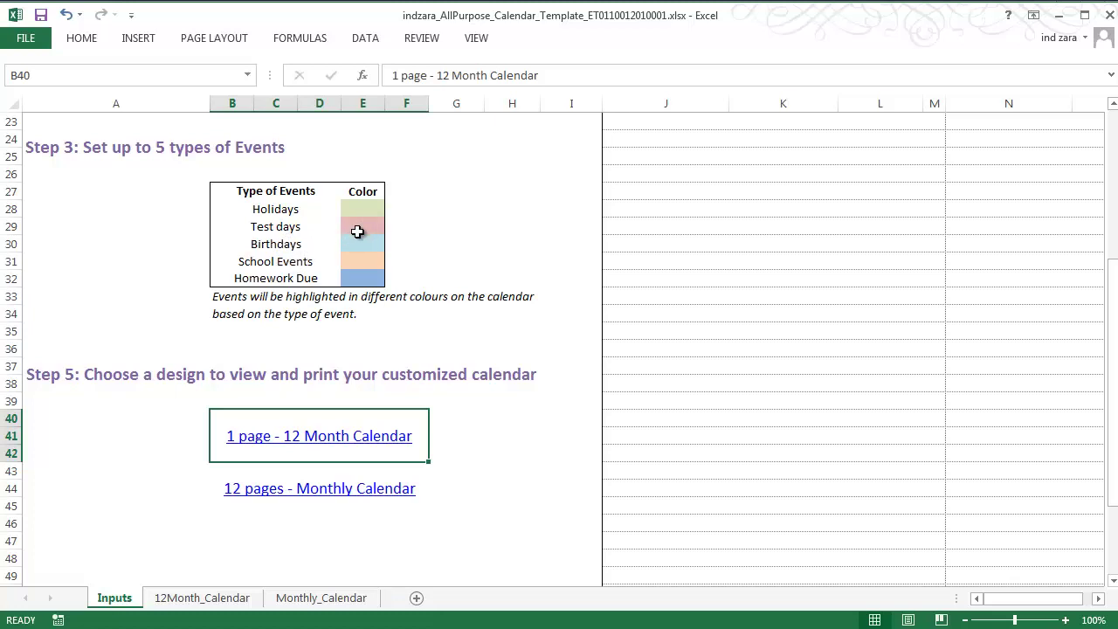
{"action": "left_click", "coordinate": [250, 598]}
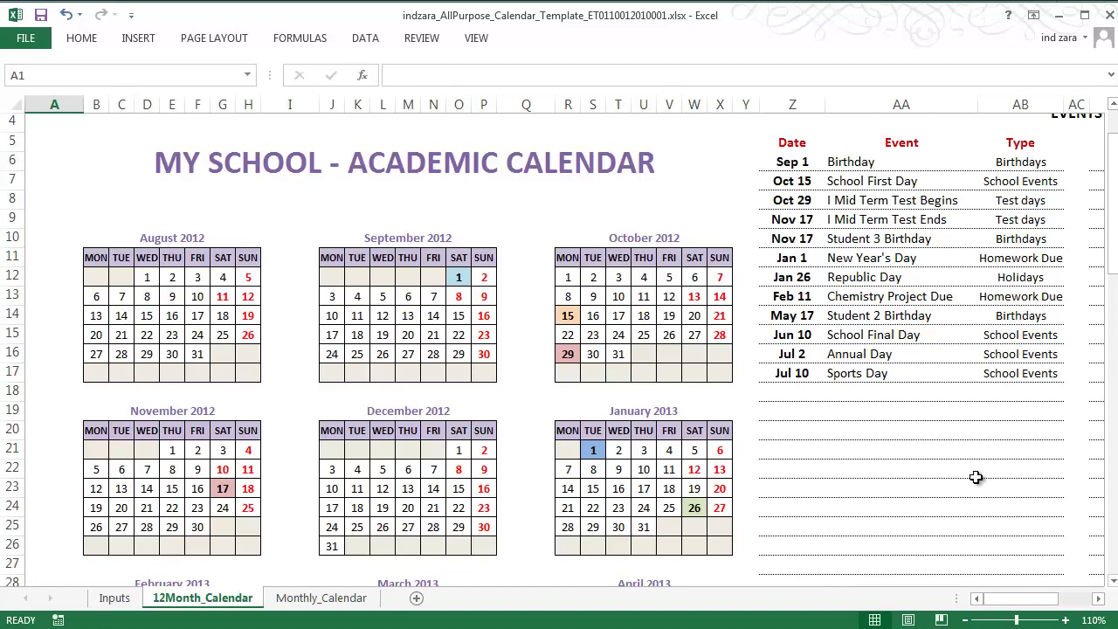
{"action": "scroll", "coordinate": [975, 477], "scroll_direction": "up", "scroll_amount": 1}
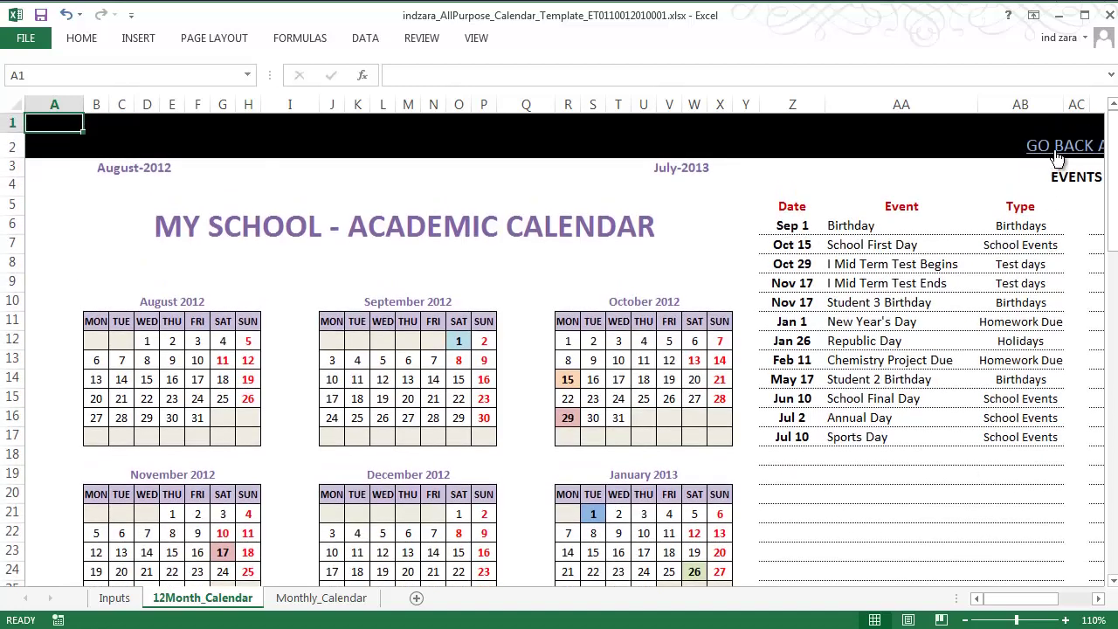
Step: Return to the Inputs sheet and open the 12 pages - Monthly Calendar design from Step 5
{"action": "left_click", "coordinate": [1059, 153]}
{"action": "scroll", "coordinate": [318, 424], "scroll_direction": "down", "scroll_amount": 3}
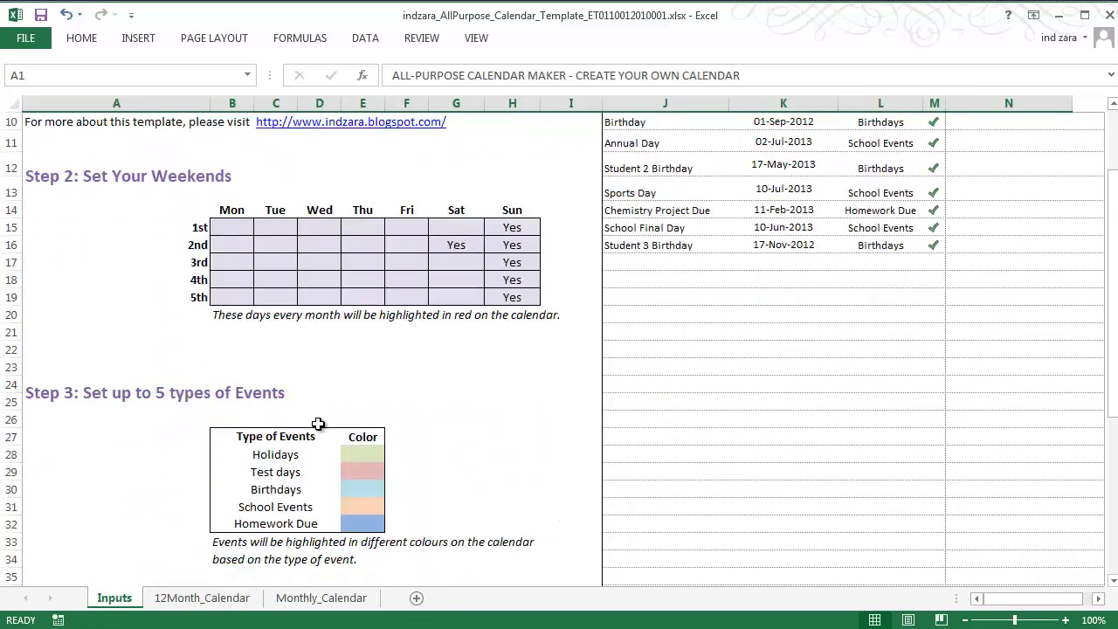
{"action": "scroll", "coordinate": [318, 423], "scroll_direction": "down", "scroll_amount": 4}
{"action": "scroll", "coordinate": [318, 424], "scroll_direction": "down", "scroll_amount": 2}
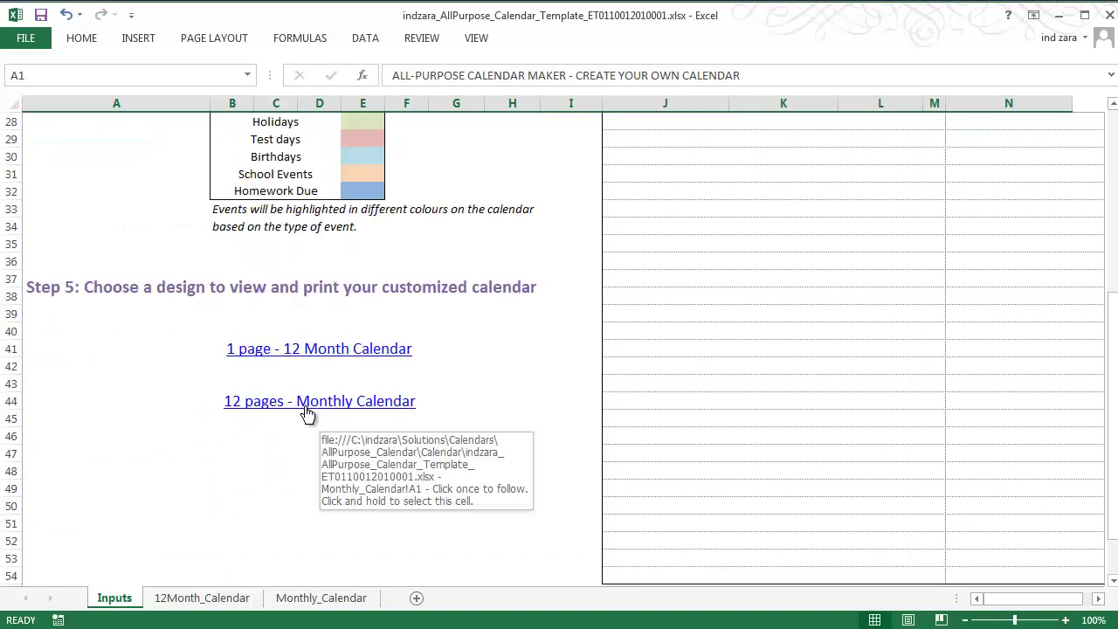
{"action": "left_click", "coordinate": [305, 403]}
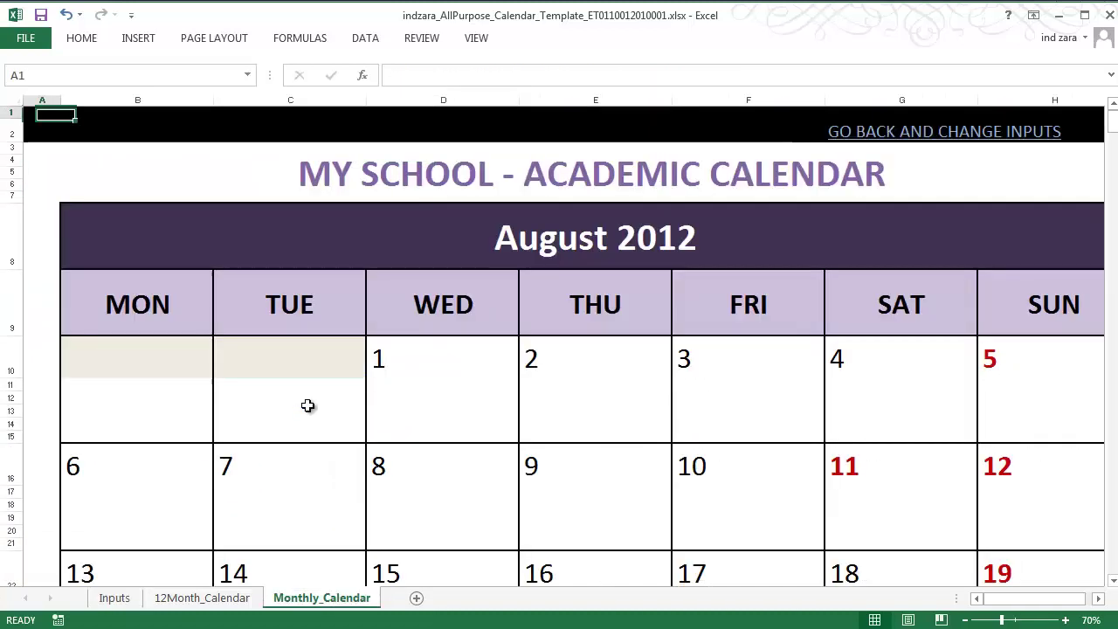
Step: Examine the Monthly_Calendar pages from August to November 2012, including the weekend highlighting and the events shown under their dates
{"action": "left_click", "coordinate": [965, 620]}
{"action": "left_click", "coordinate": [965, 619]}
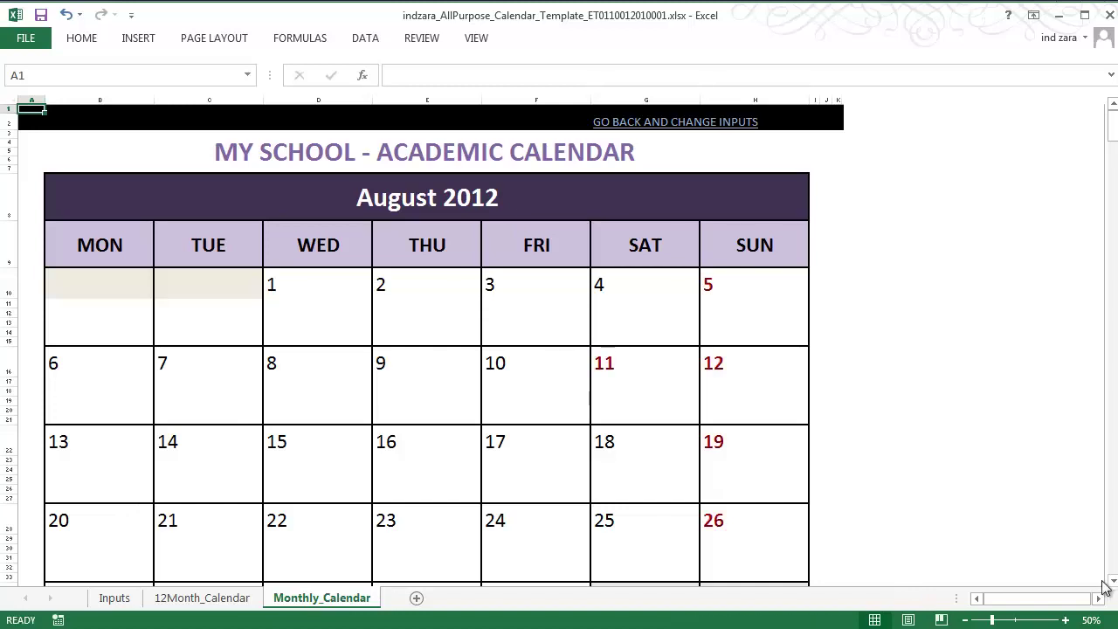
{"action": "scroll", "coordinate": [1113, 590], "scroll_direction": "down", "scroll_amount": 1}
{"action": "scroll", "coordinate": [1112, 591], "scroll_direction": "down", "scroll_amount": 5}
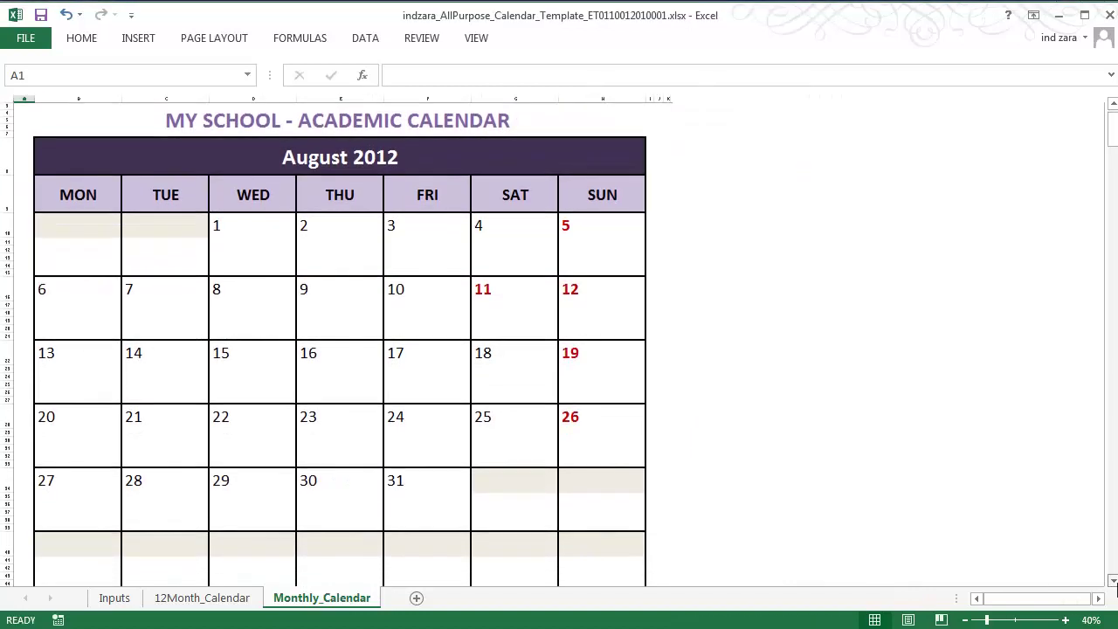
{"action": "scroll", "coordinate": [1113, 590], "scroll_direction": "down", "scroll_amount": 5}
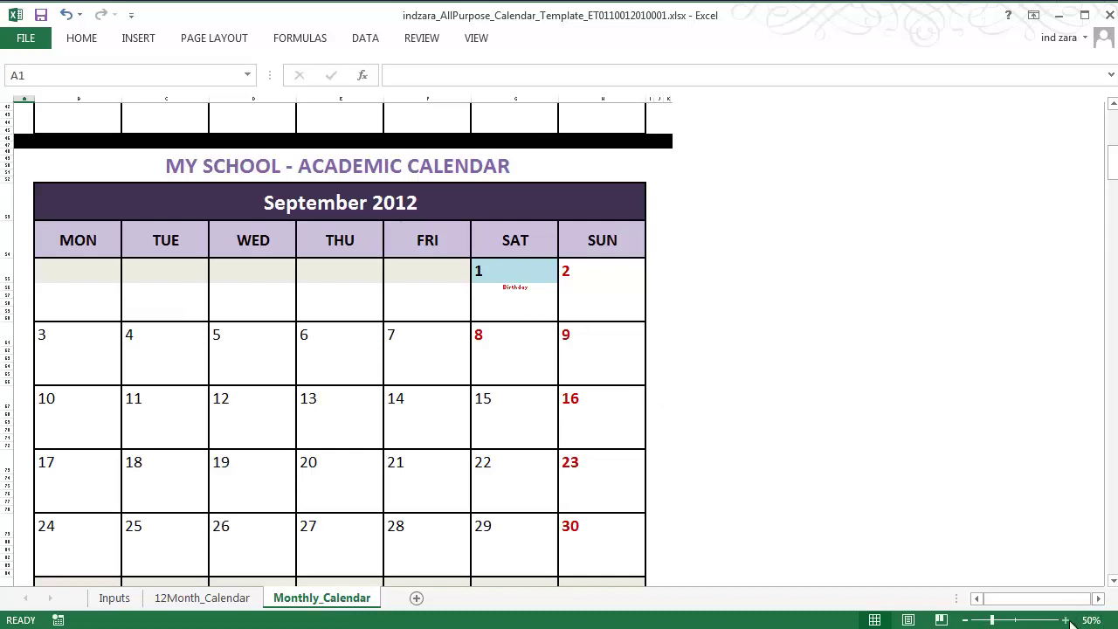
{"action": "left_click", "coordinate": [1064, 619]}
{"action": "left_click", "coordinate": [1064, 619]}
{"action": "scroll", "coordinate": [763, 309], "scroll_direction": "up", "scroll_amount": 1}
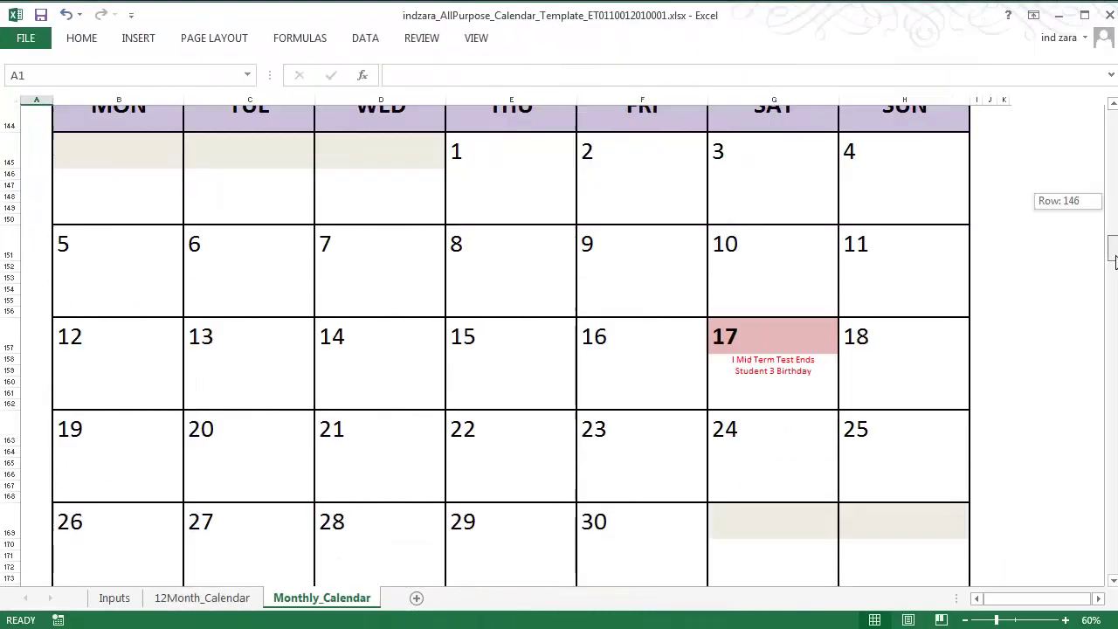
{"action": "left_click_drag", "start_coordinate": [1114, 253], "coordinate": [1114, 245]}
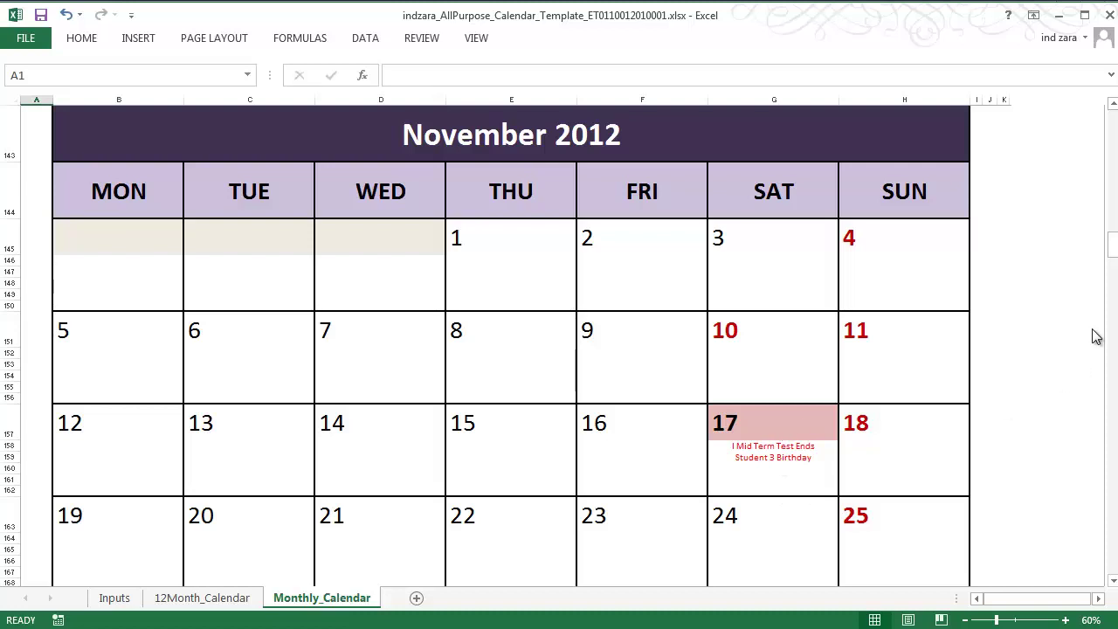
{"action": "left_click_drag", "start_coordinate": [1112, 260], "coordinate": [1113, 121]}
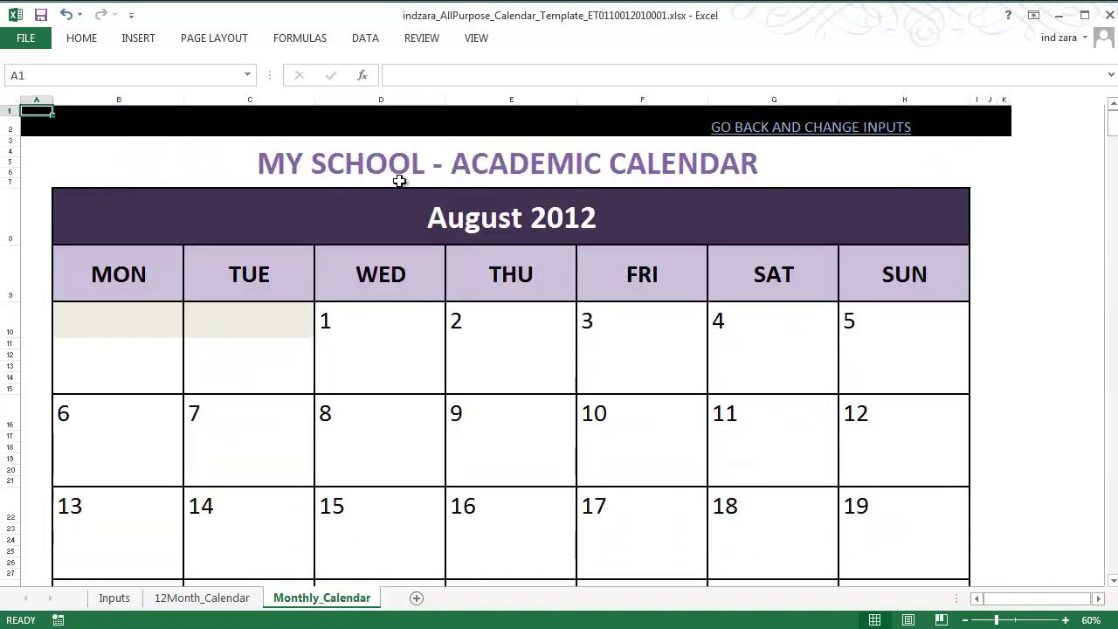
Step: Preview the printed monthly calendar pages from August to November 2012 and check the PDF/XPS export option without creating a file
{"action": "left_click", "coordinate": [41, 45]}
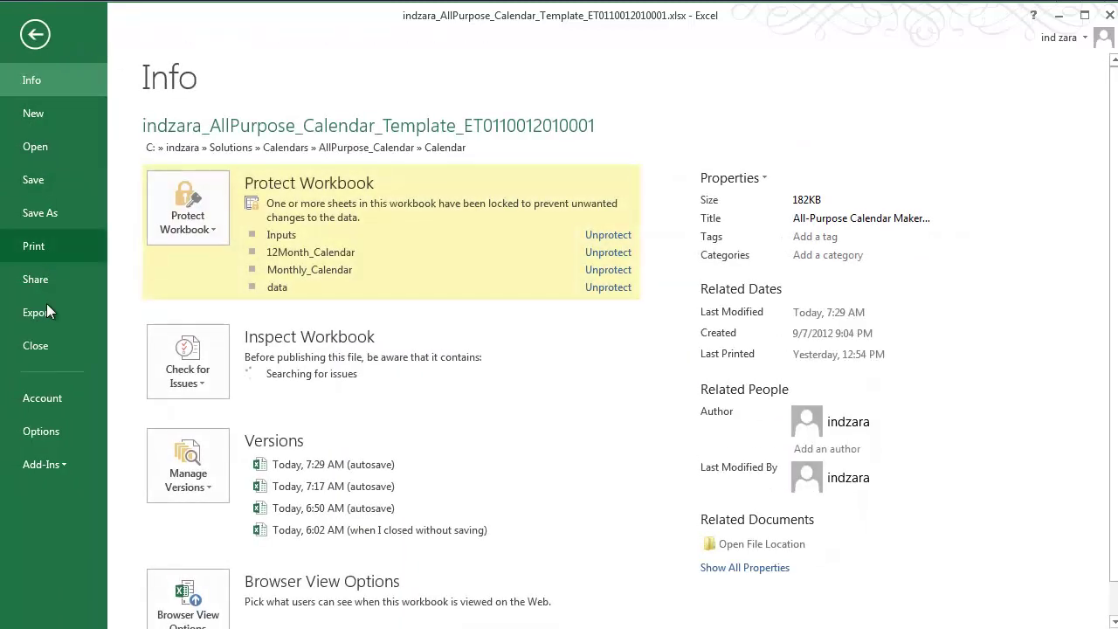
{"action": "left_click", "coordinate": [53, 252]}
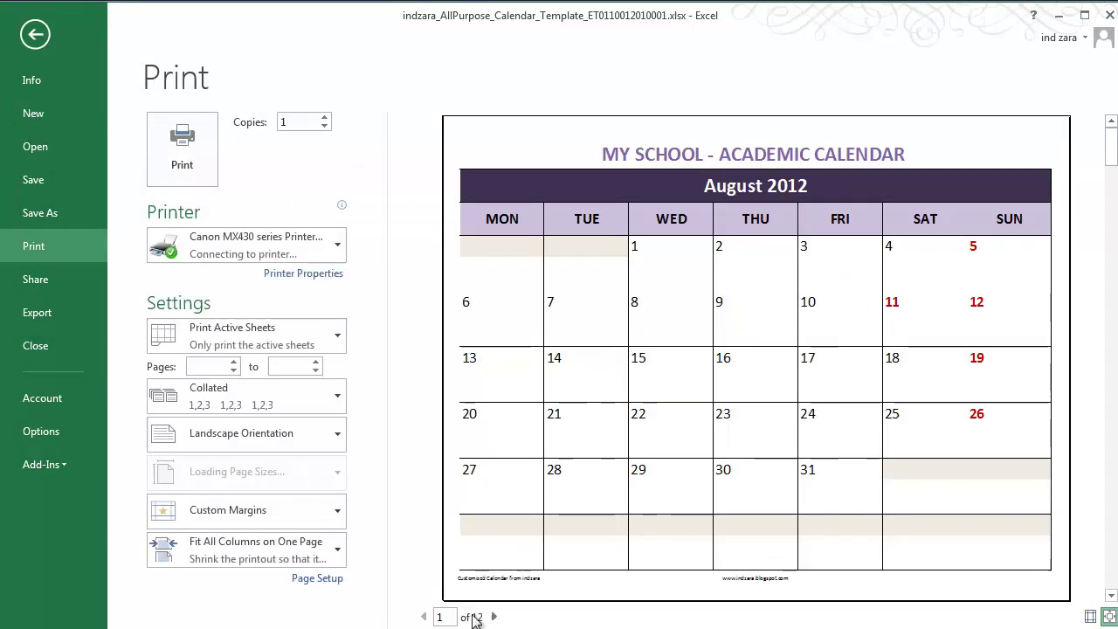
{"action": "left_click", "coordinate": [494, 617]}
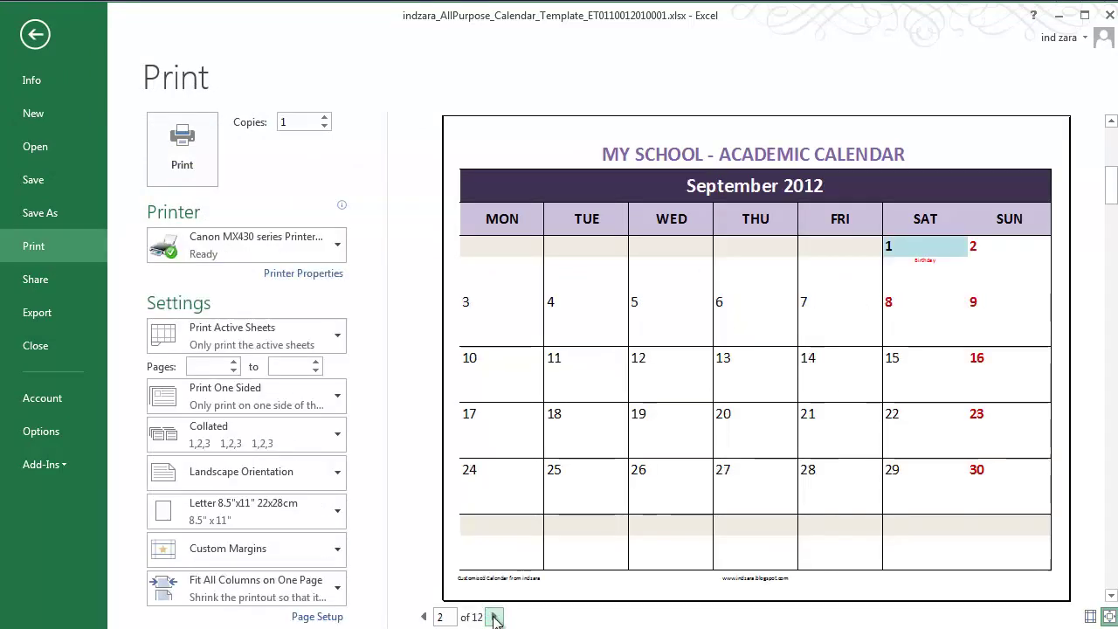
{"action": "left_click", "coordinate": [494, 617]}
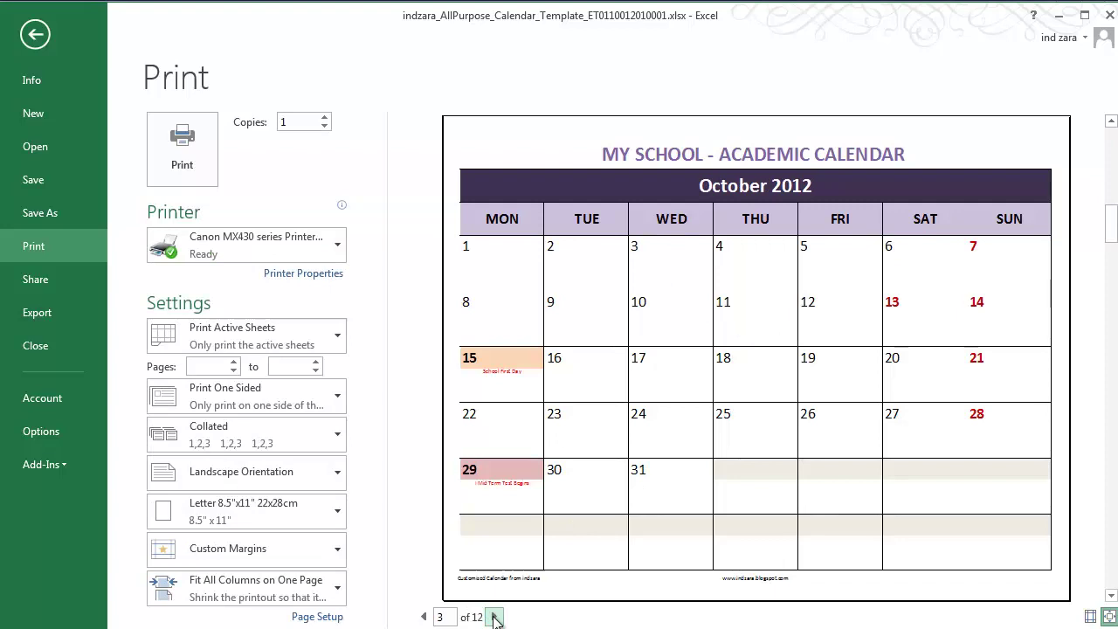
{"action": "left_click", "coordinate": [494, 617]}
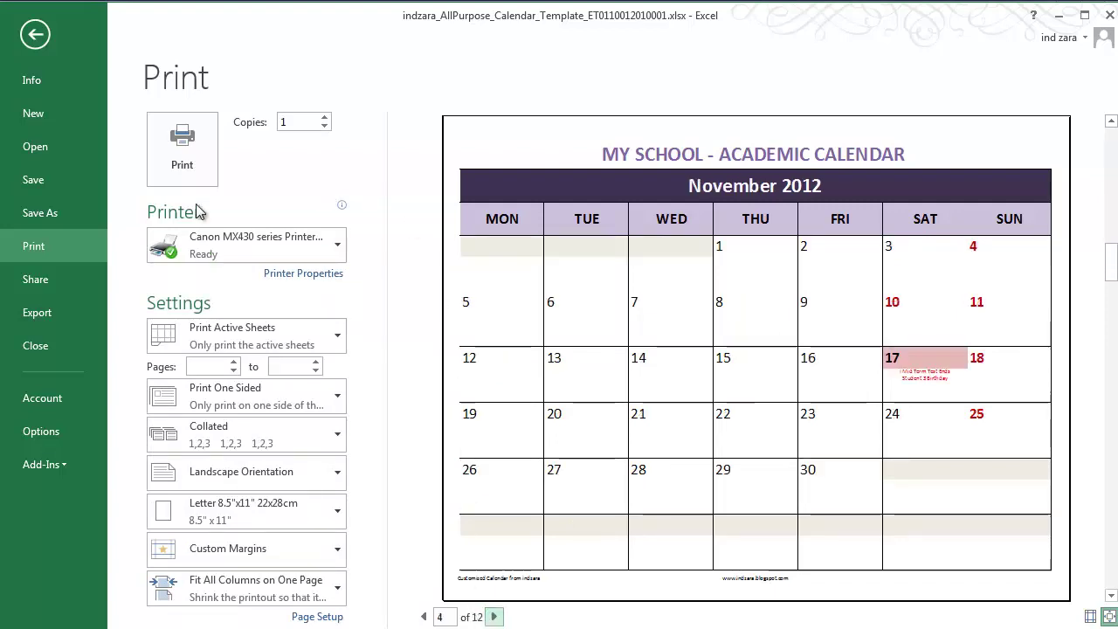
{"action": "left_click", "coordinate": [49, 316]}
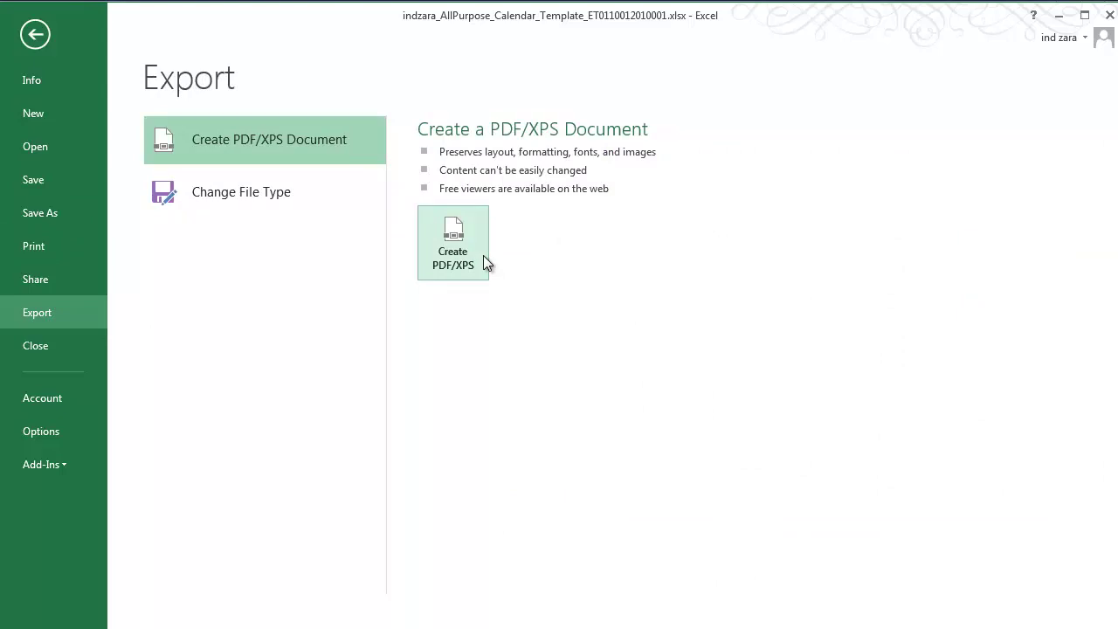
{"action": "left_click", "coordinate": [38, 35]}
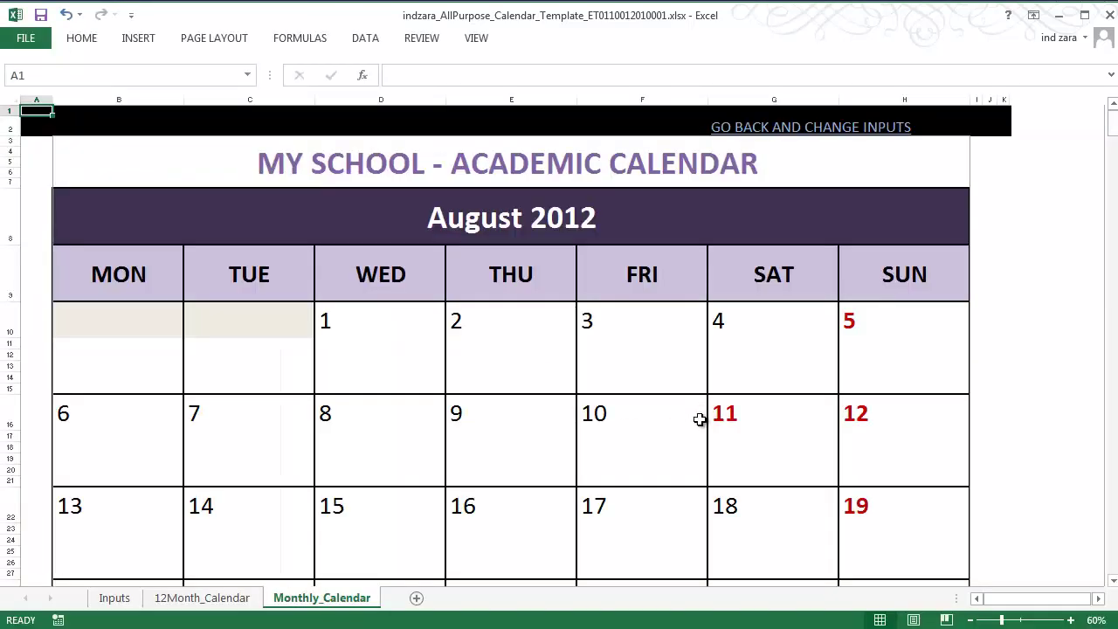
Step: Return to the Inputs sheet and switch to the browser to view the Excel template solutions on indzara.blogspot.com
{"action": "left_click", "coordinate": [118, 600]}
{"action": "scroll", "coordinate": [544, 457], "scroll_direction": "up", "scroll_amount": 9}
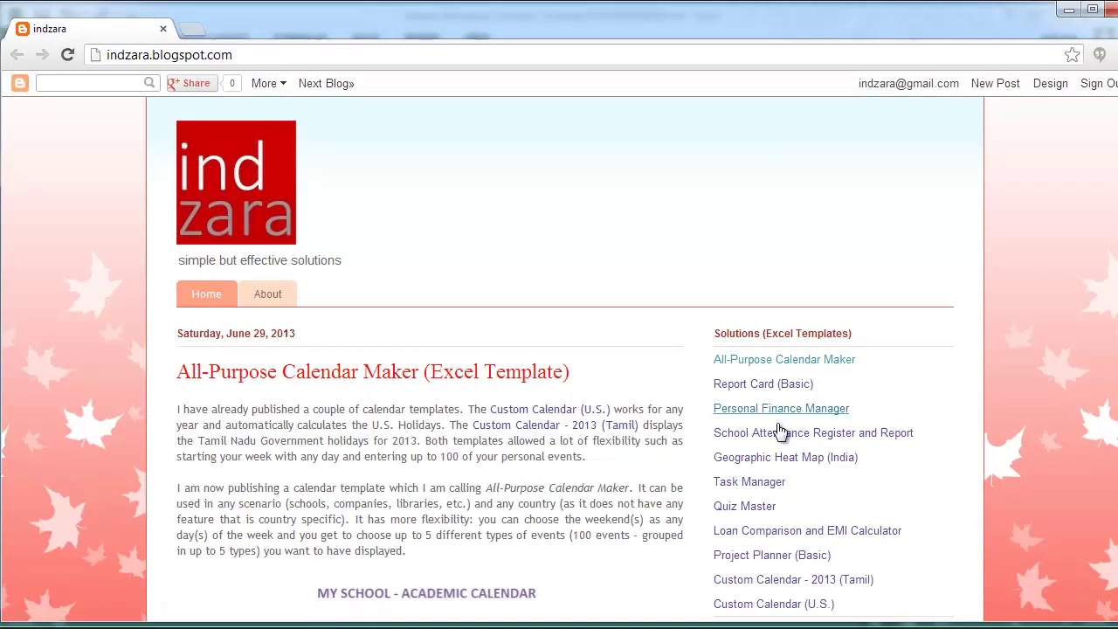
{"action": "scroll", "coordinate": [709, 437], "scroll_direction": "down", "scroll_amount": 1}
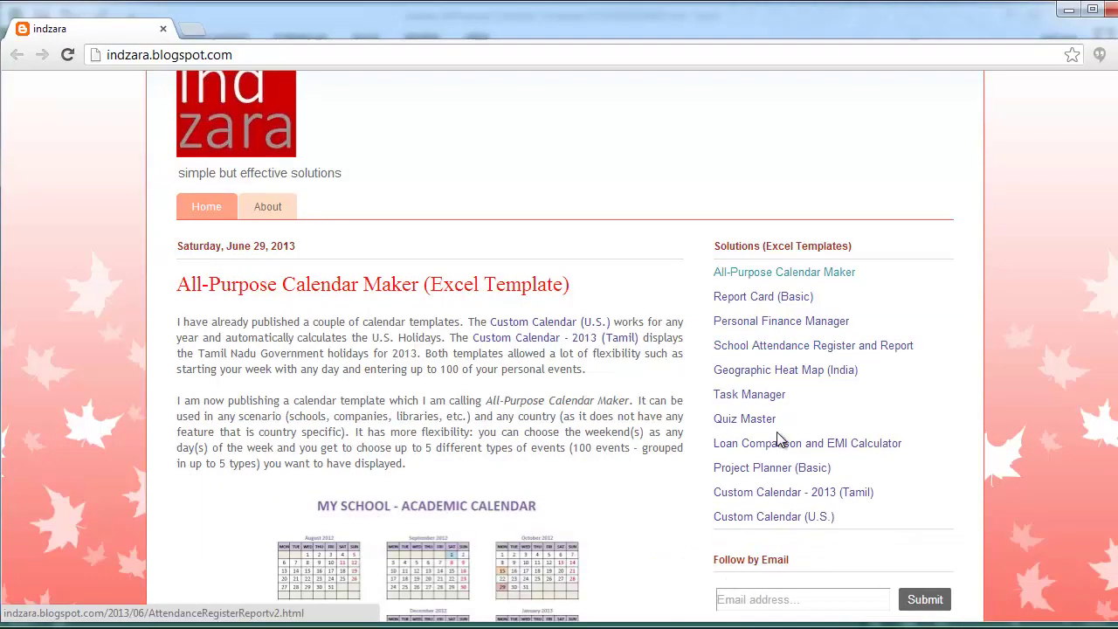